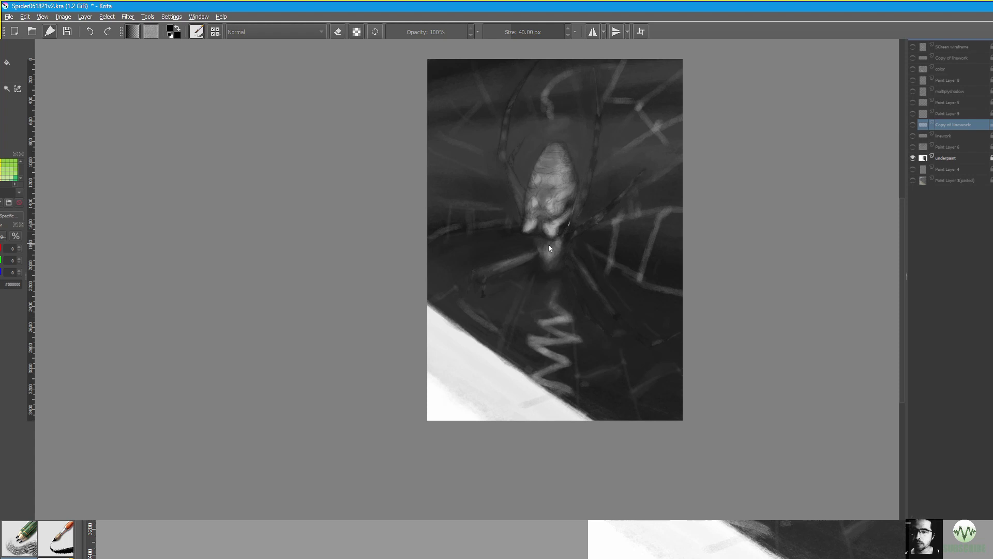
- Make the 'SCreen wireframe' layer visible so its white guide lines overlay the spider painting
left_click(913, 46)
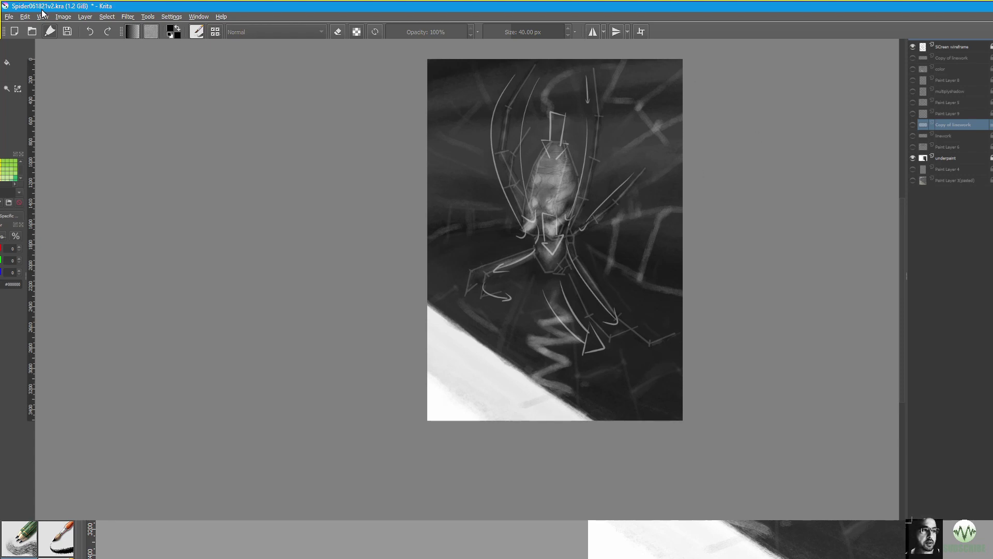
- Open Krita's image settings menu and close it without choosing anything
left_click(63, 16)
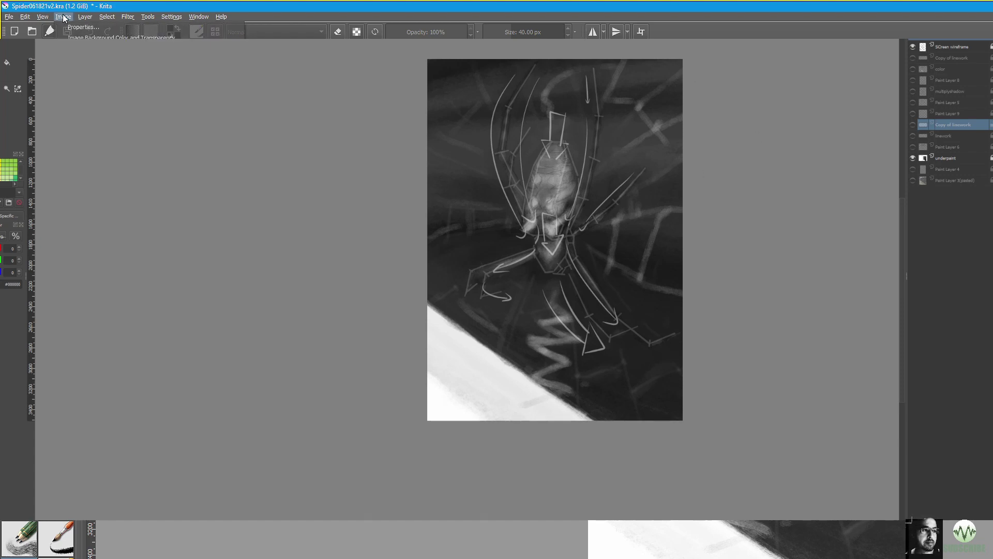
left_click(61, 80)
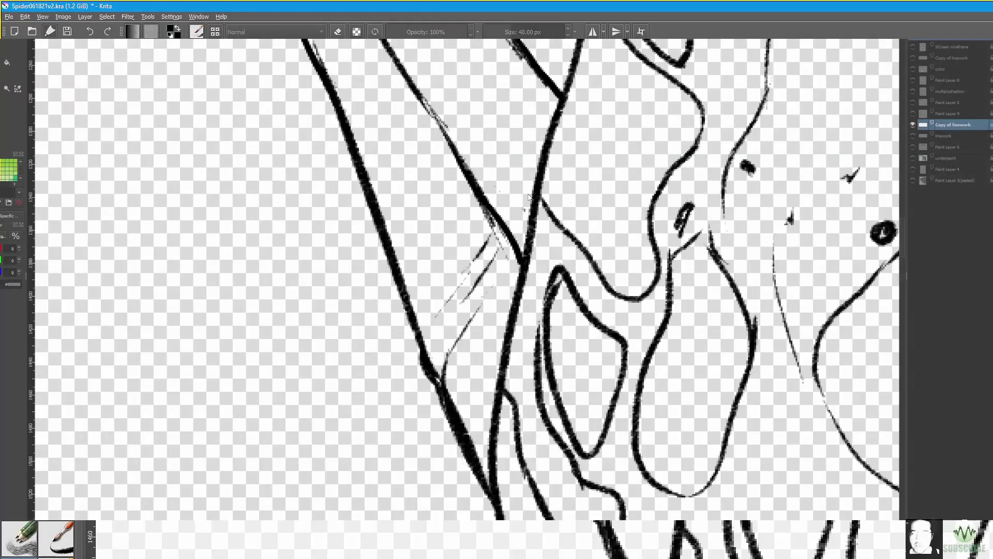
scroll(529, 196, "up", 6)
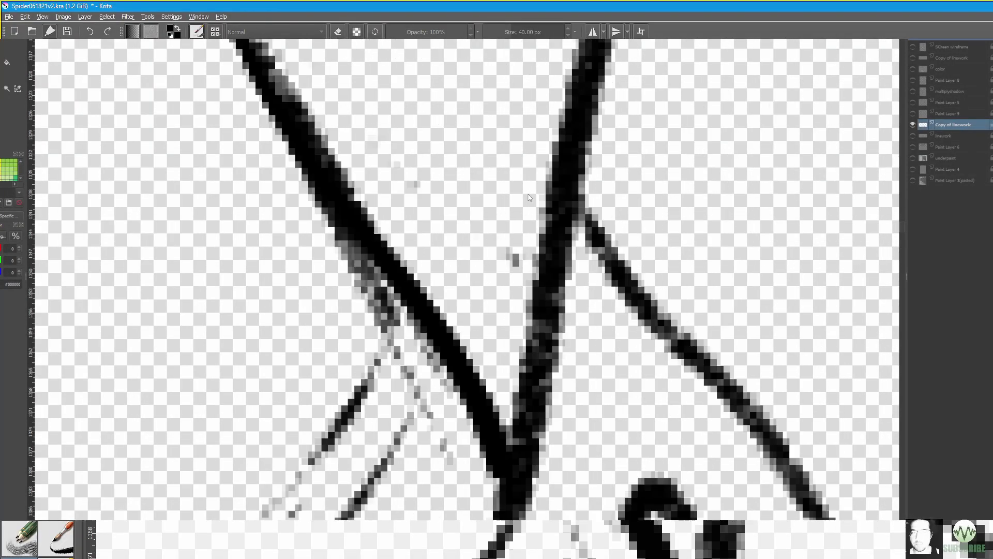
scroll(552, 214, "up", 4)
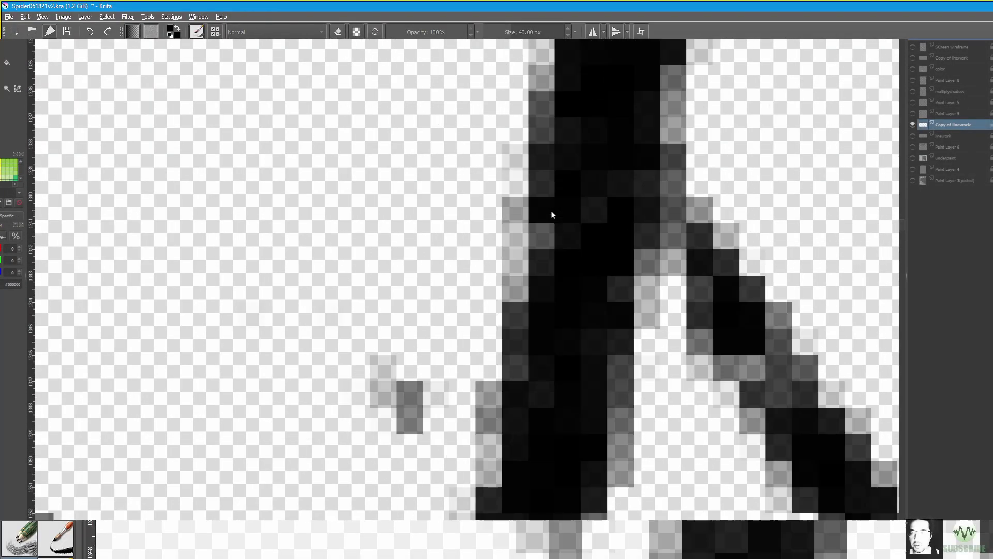
scroll(552, 214, "down", 6)
scroll(552, 214, "up", 6)
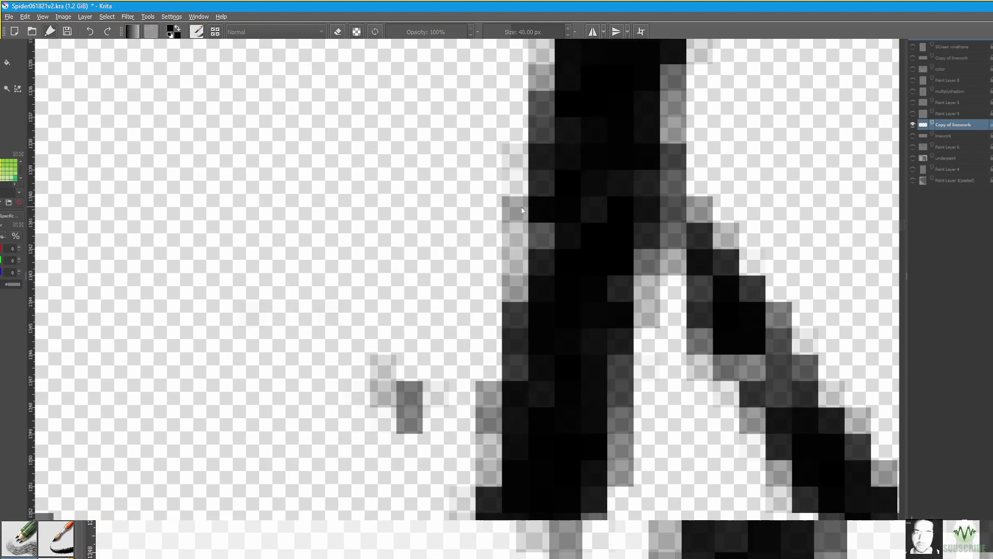
scroll(553, 216, "down", 6)
scroll(580, 221, "down", 10)
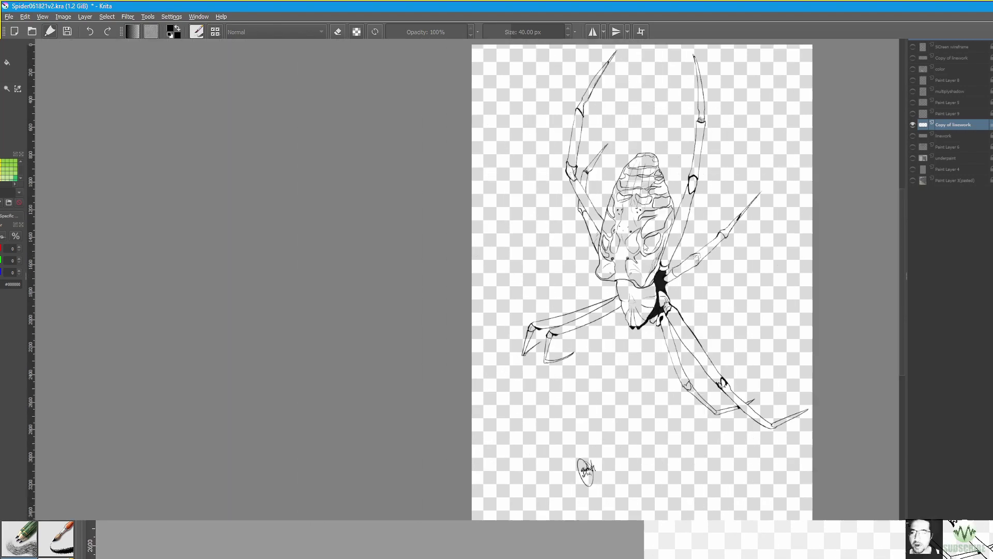
scroll(645, 248, "up", 10)
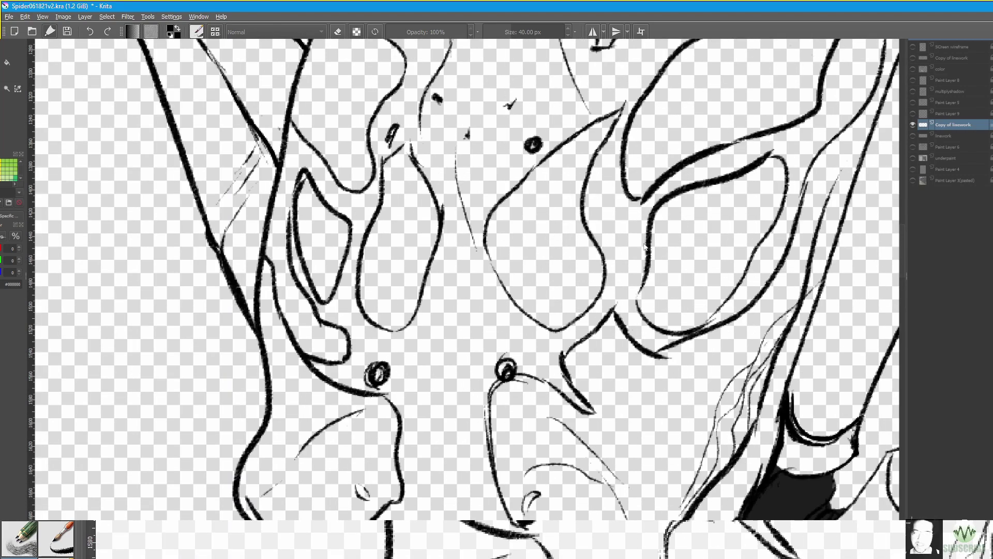
scroll(645, 249, "up", 3)
scroll(646, 248, "down", 8)
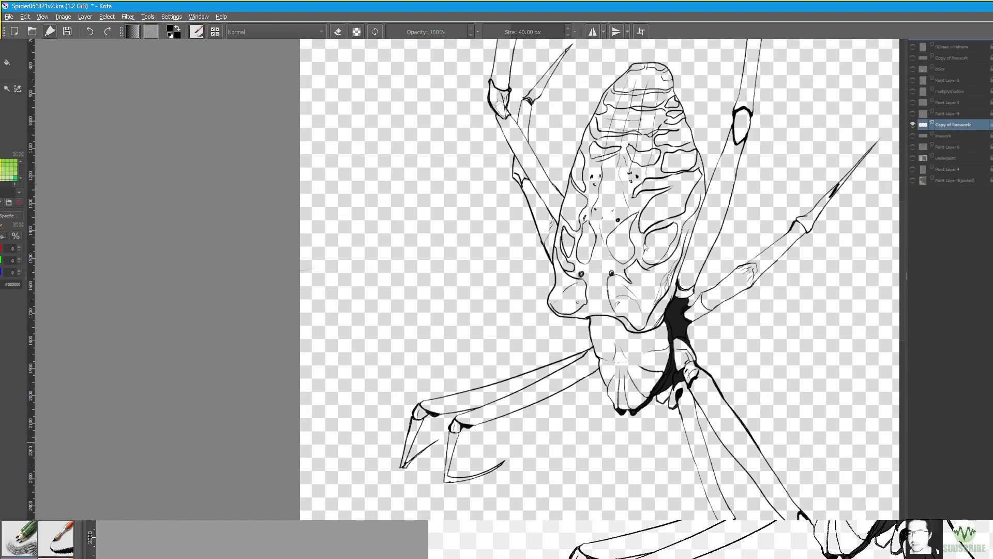
scroll(645, 248, "down", 5)
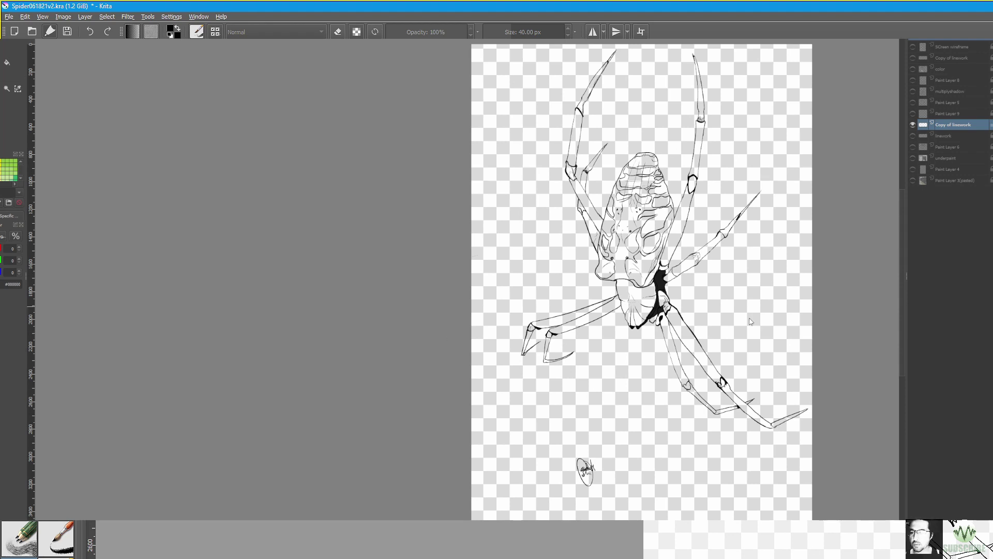
- Open Krita's File menu before moving over to a blank Inkscape document
left_click(9, 18)
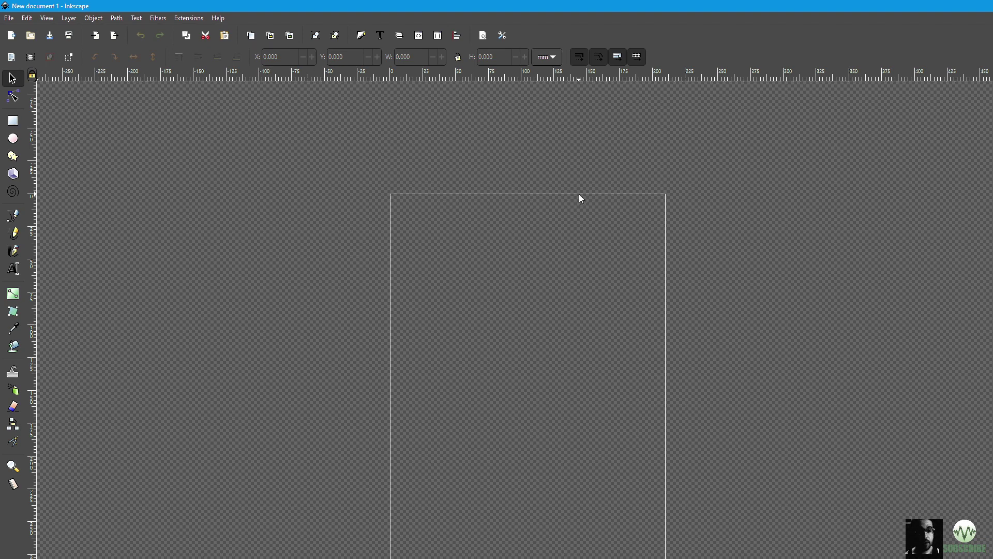
- Import the 'Spider061821 Lossless Linework Only' image into the new Inkscape document
left_click(8, 19)
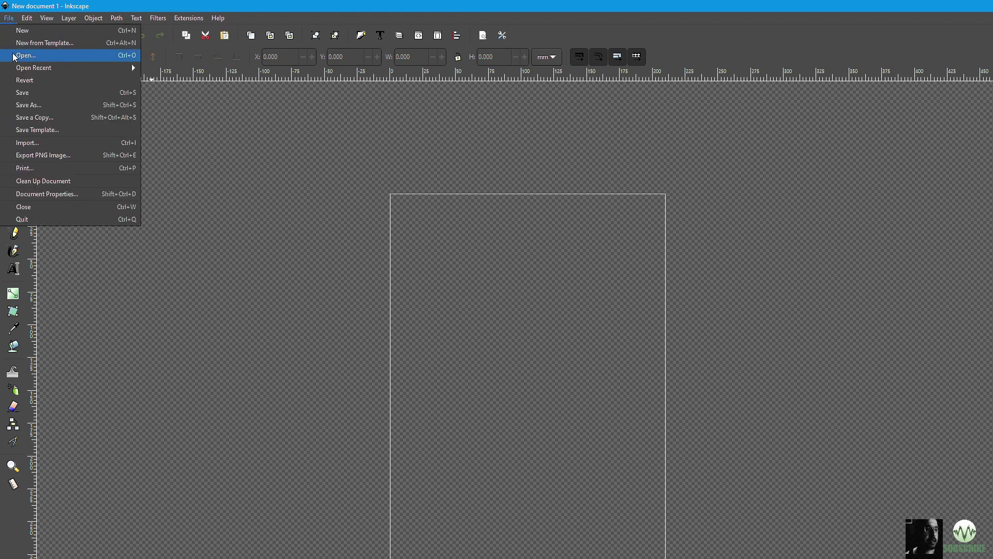
left_click(113, 143)
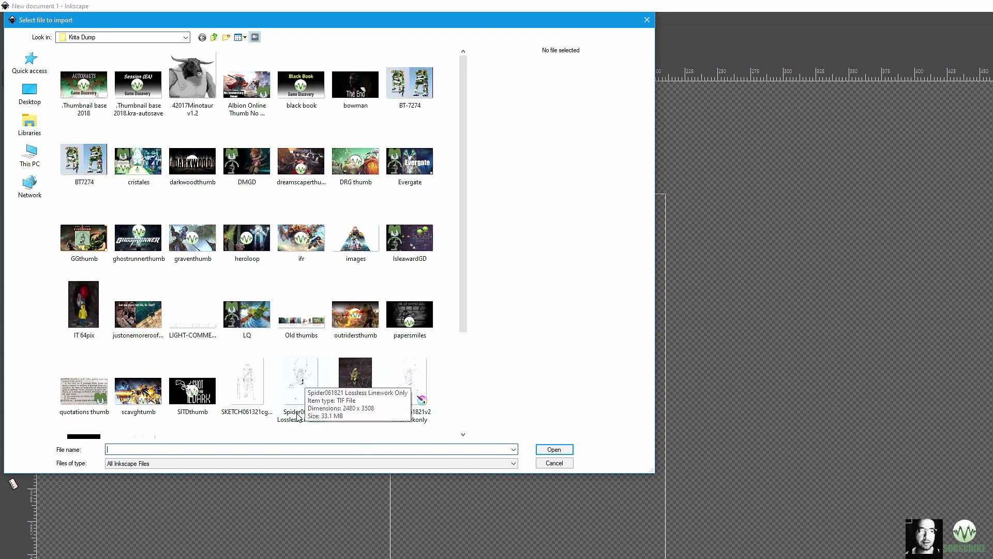
left_click(299, 398)
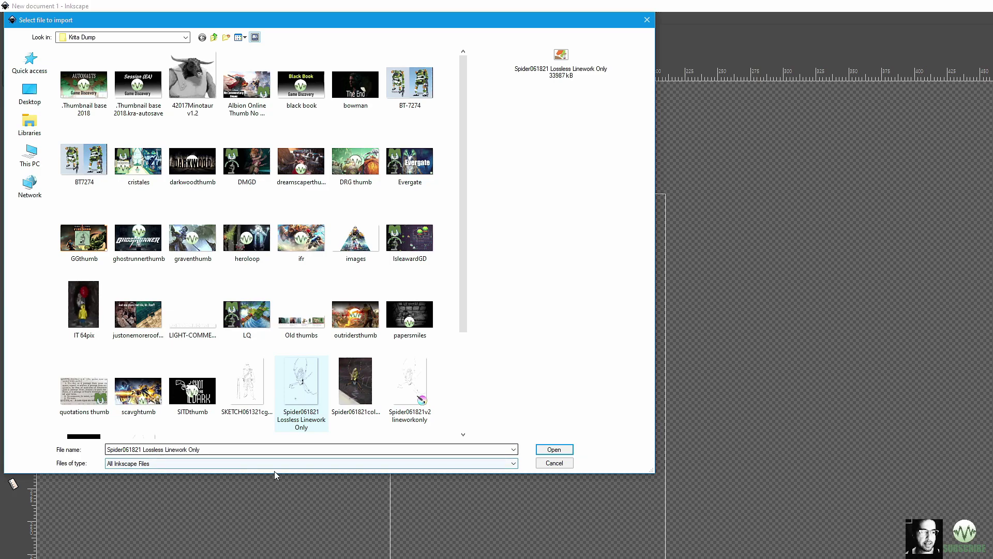
left_click(554, 449)
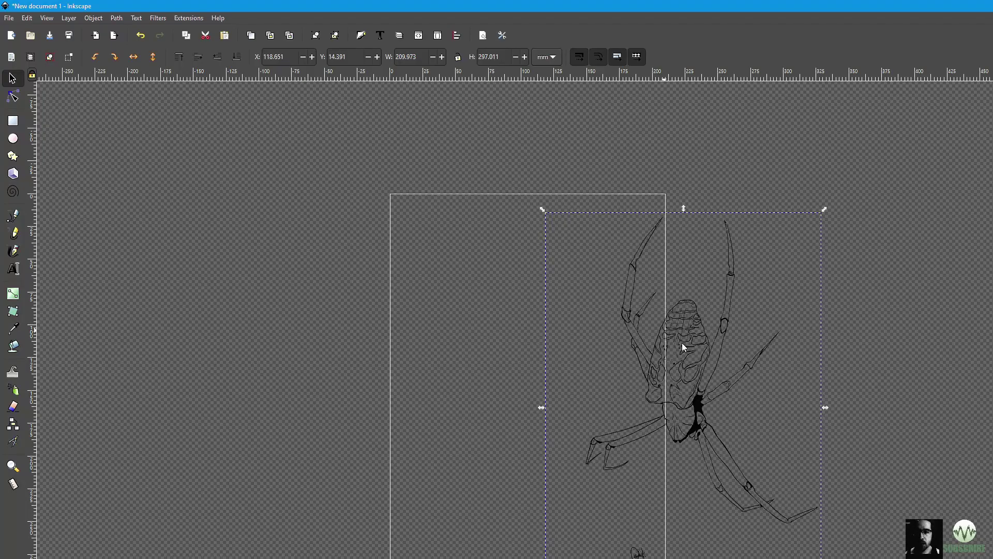
- Move the imported spider linework image onto the page and clear the selection
left_click(860, 351)
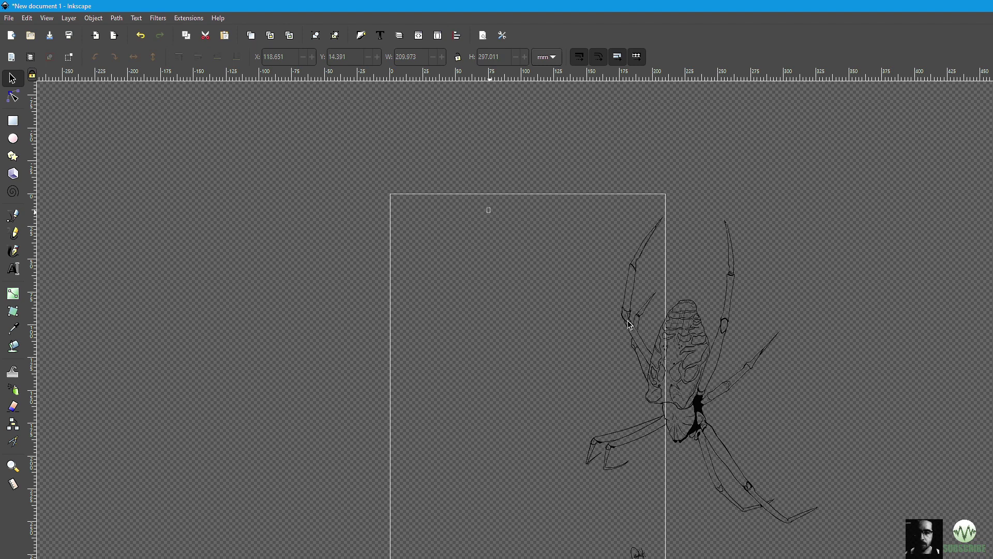
left_click_drag(692, 398, 537, 382)
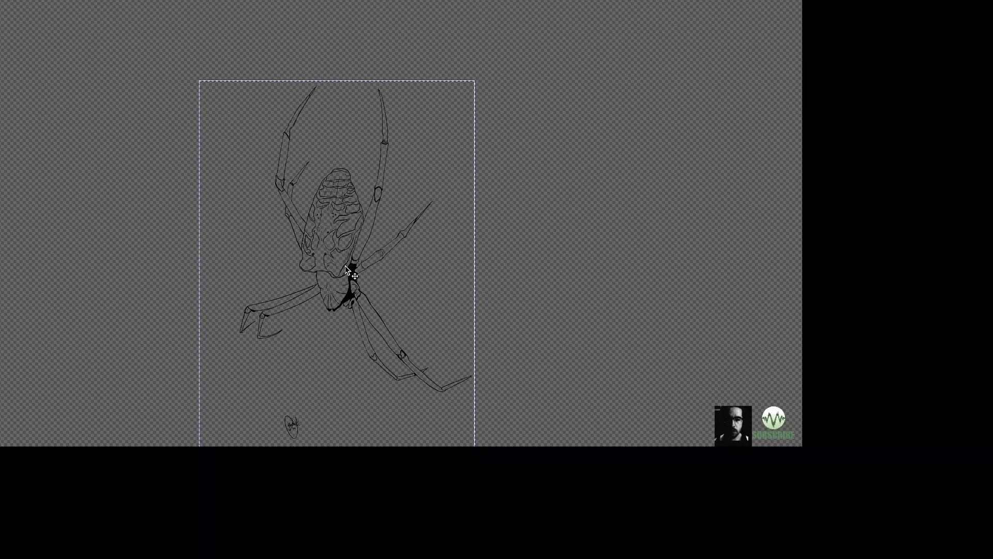
key("Escape")
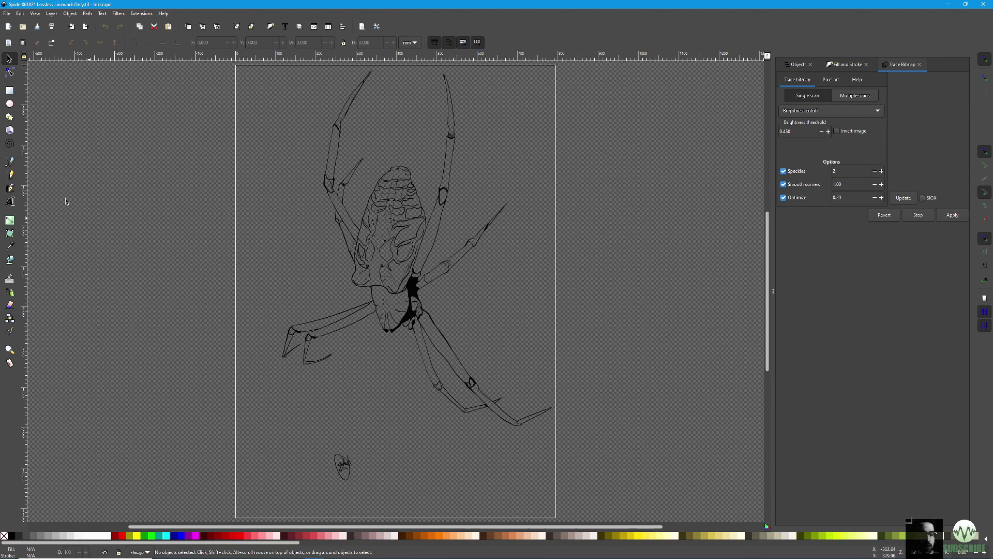
- Draw a white rectangle over the spider's mid-body
left_click(10, 90)
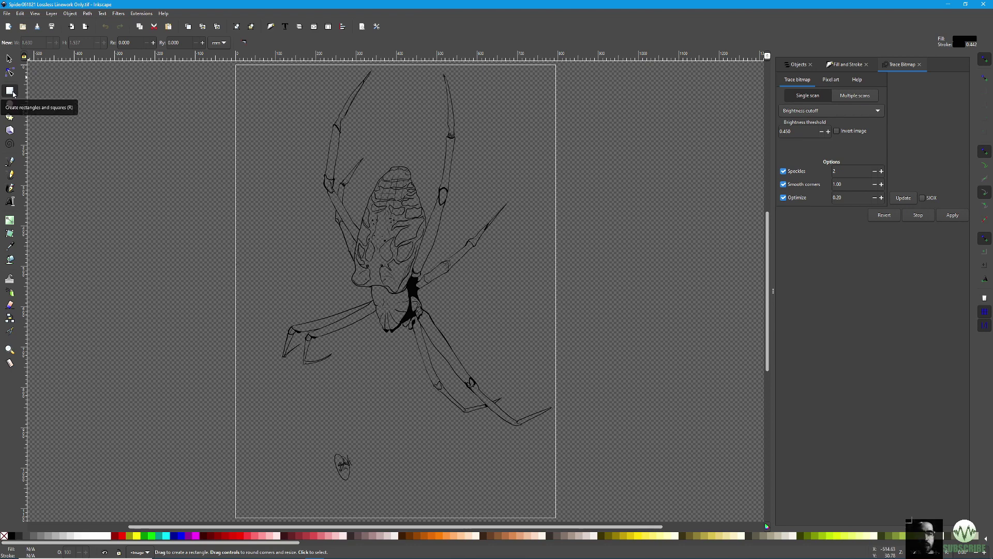
left_click_drag(334, 247, 472, 392)
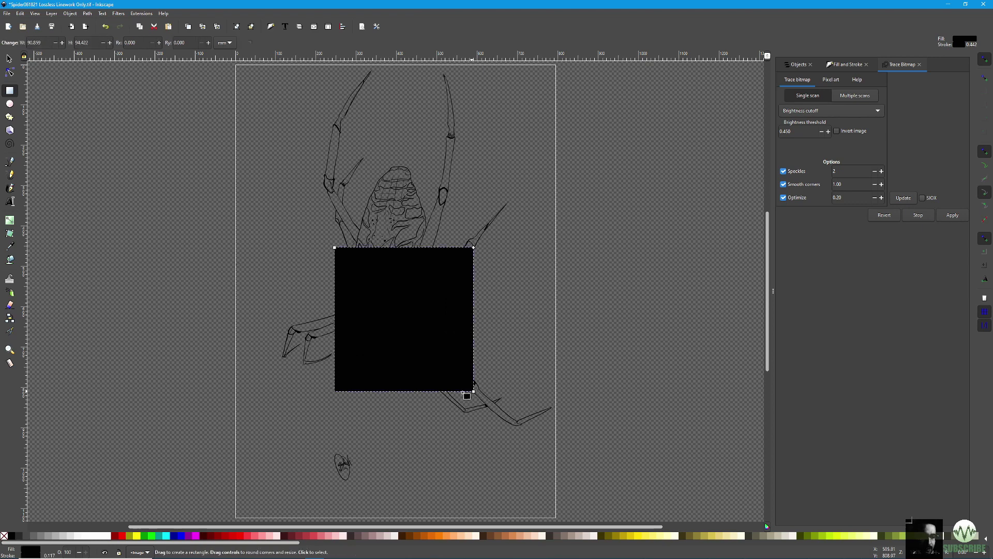
left_click(109, 537)
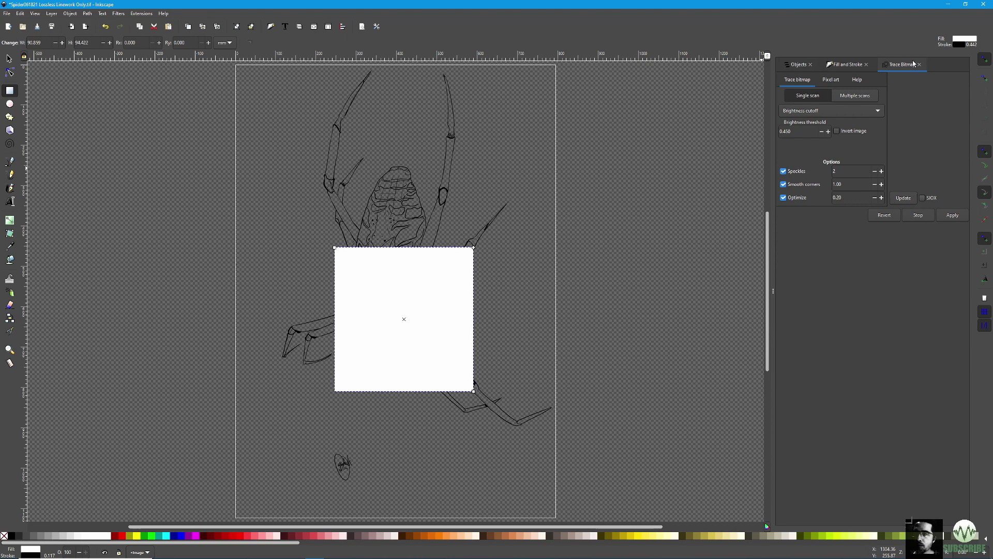
- Place the rectangle beneath the linework image and rename the image 'original line work'
left_click(798, 65)
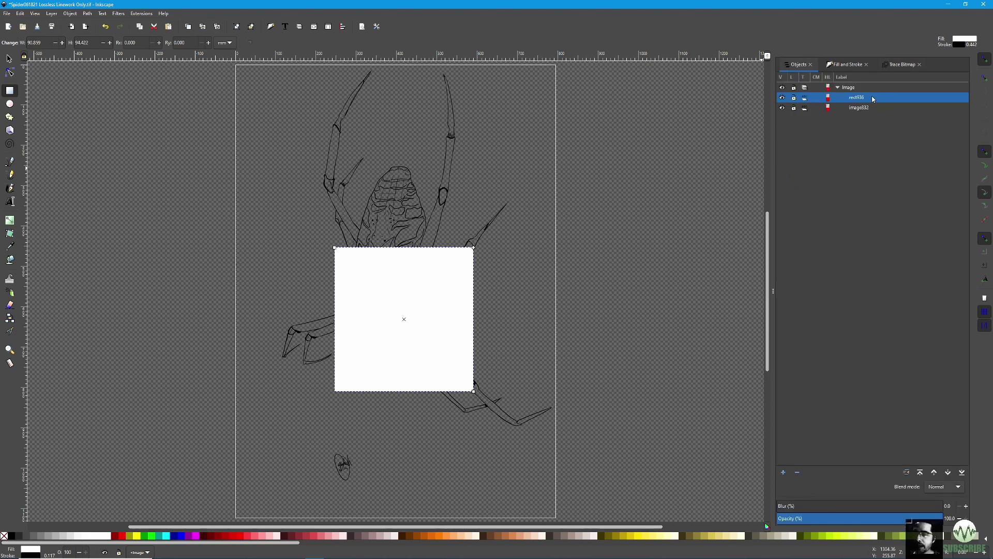
left_click_drag(873, 99, 875, 114)
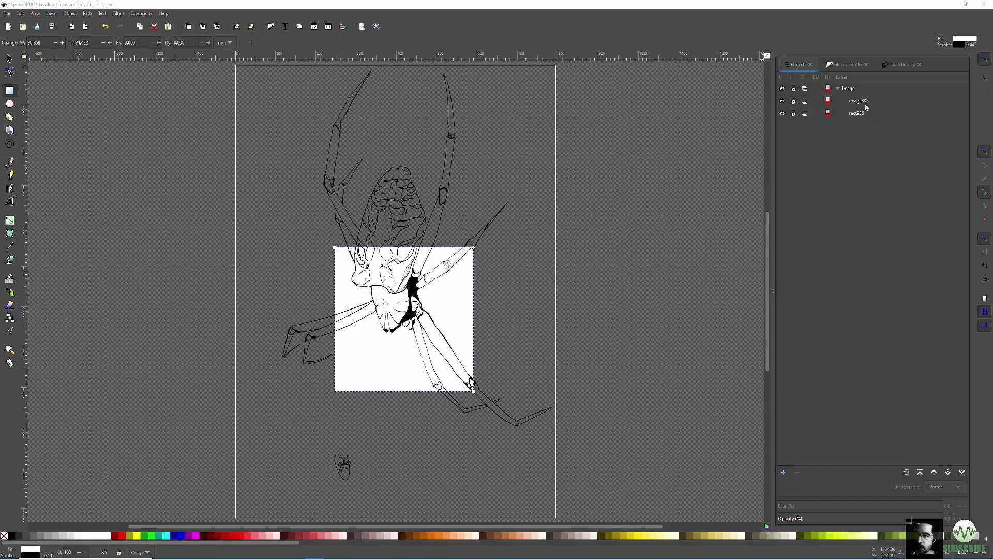
left_click(868, 103)
left_click(868, 103)
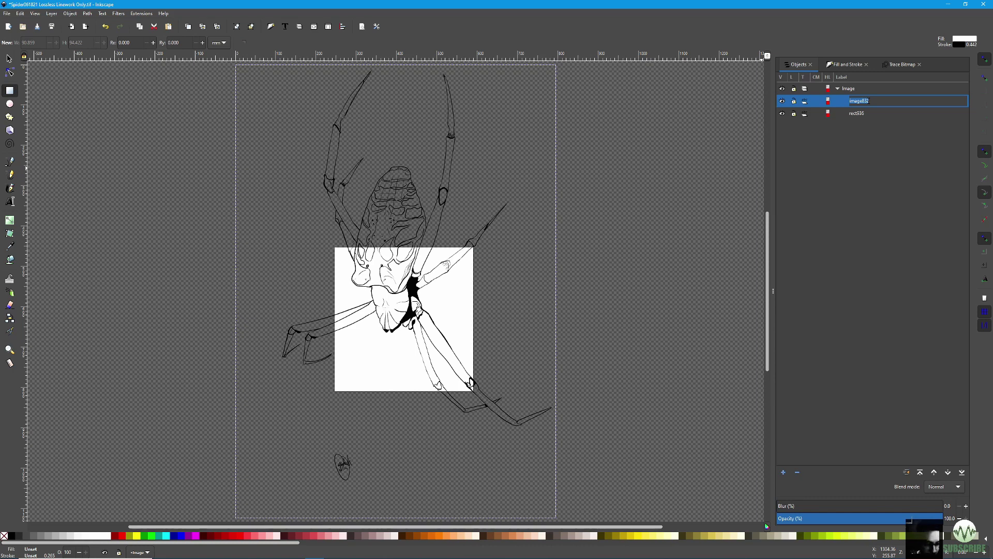
type("origina")
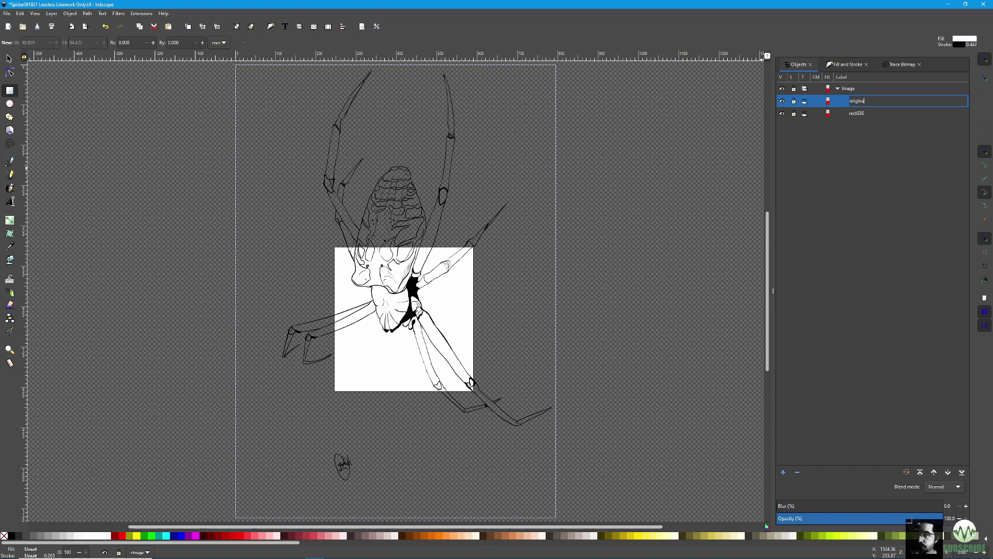
type("l line work")
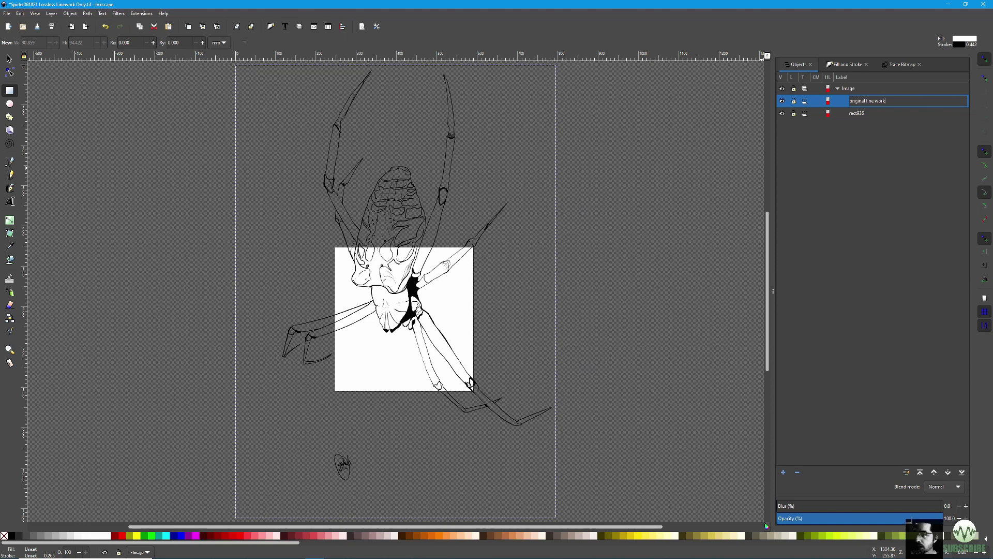
left_click(893, 110)
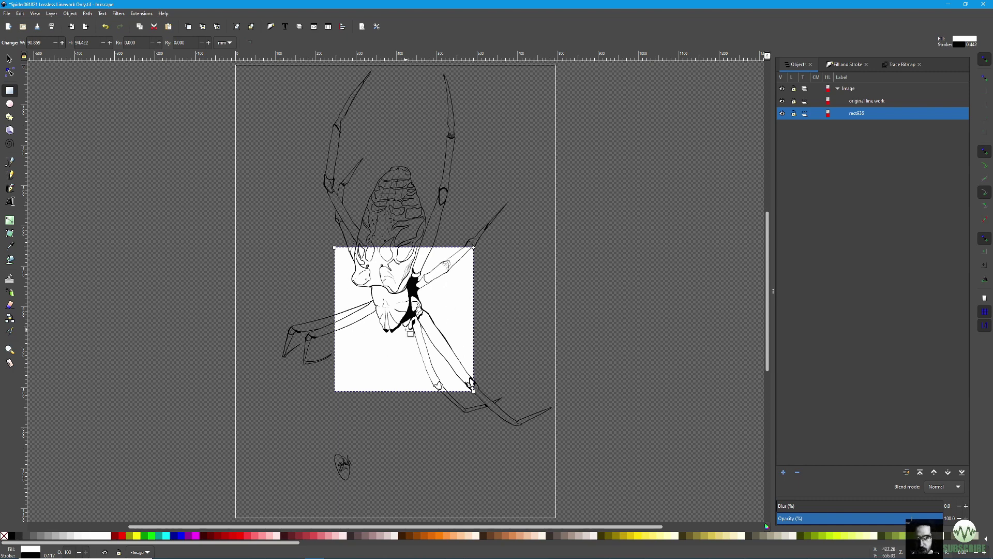
- Scroll through the drawing to check white rect936 sits beneath 'original line work'
scroll(415, 332, "up", 4)
scroll(415, 332, "down", 4)
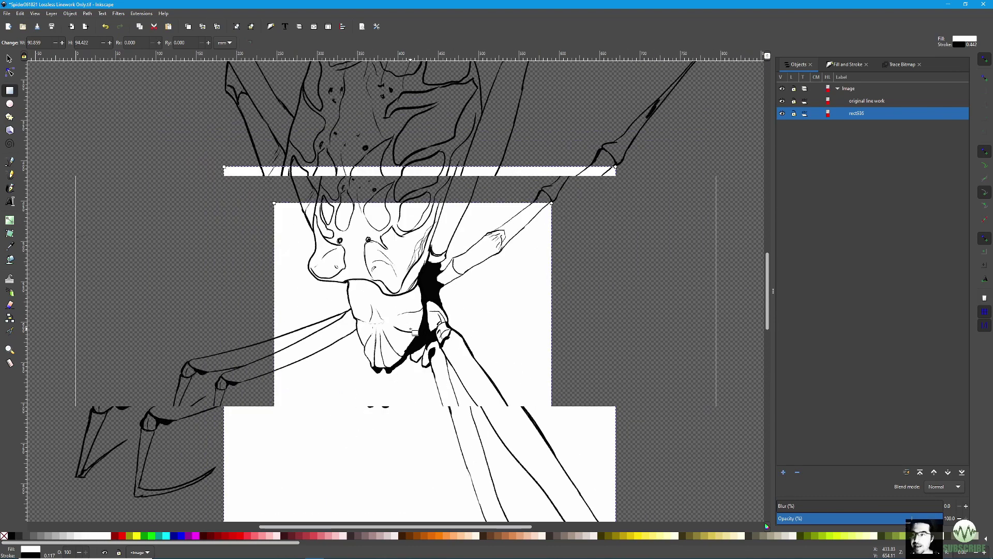
scroll(415, 332, "up", 3)
scroll(415, 332, "down", 3)
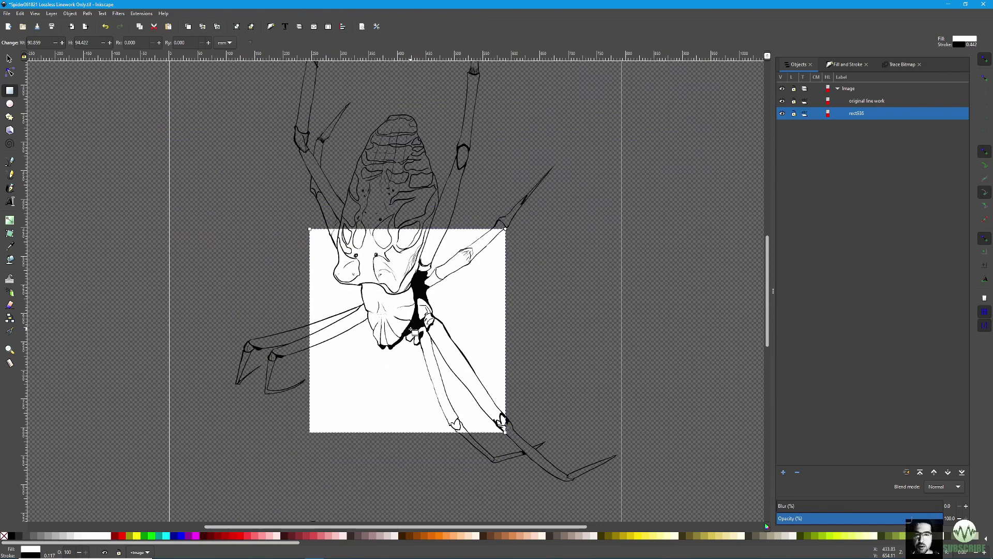
scroll(415, 332, "up", 3)
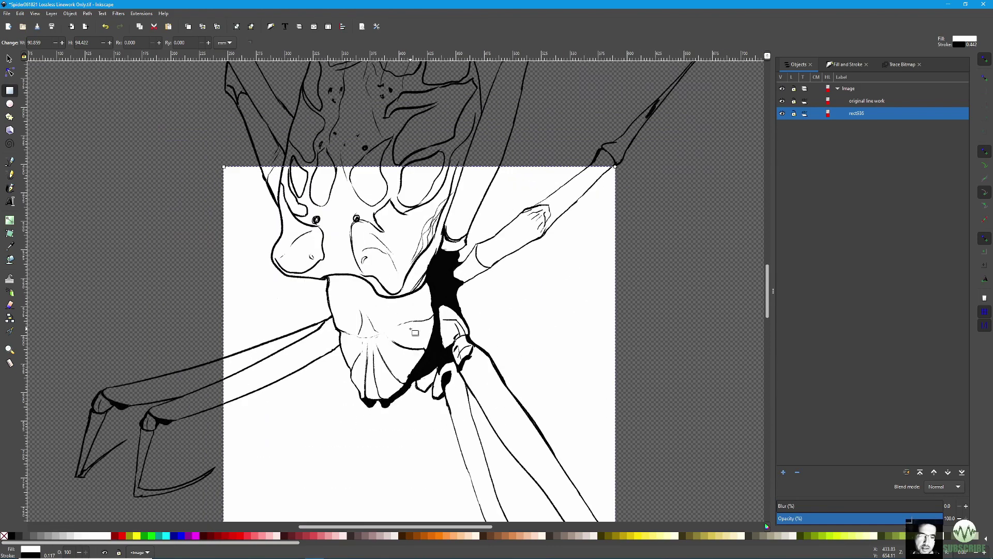
scroll(415, 332, "up", 1)
scroll(415, 332, "up", 6)
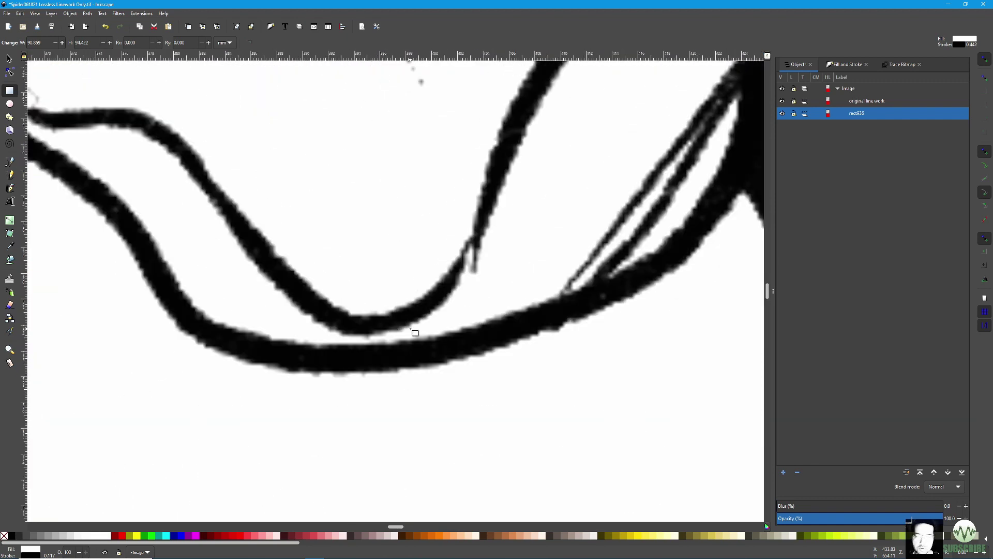
scroll(415, 332, "up", 3)
scroll(415, 332, "down", 3)
scroll(415, 332, "down", 4)
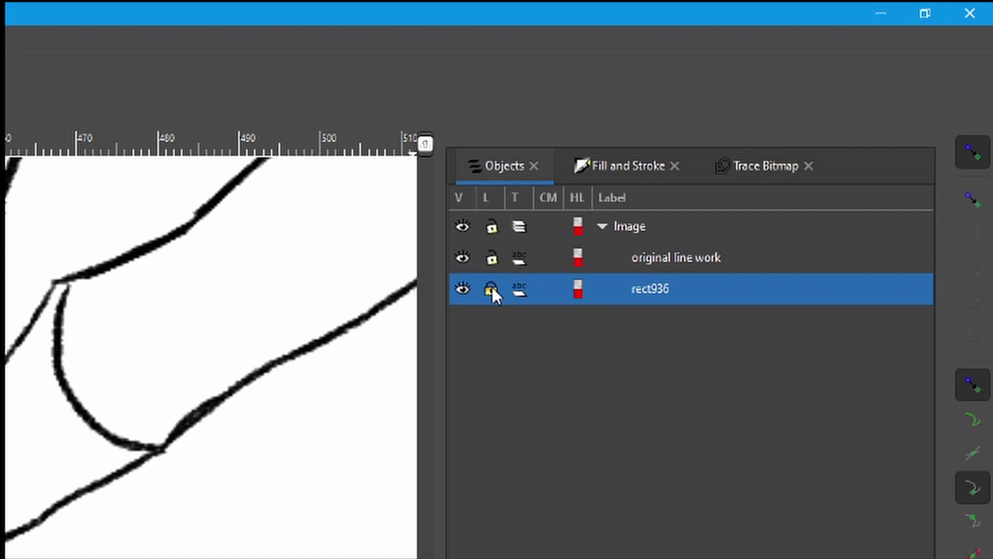
- Hide and reshow white rect936, test its opacity, then zoom out to the whole spider
left_click(464, 287)
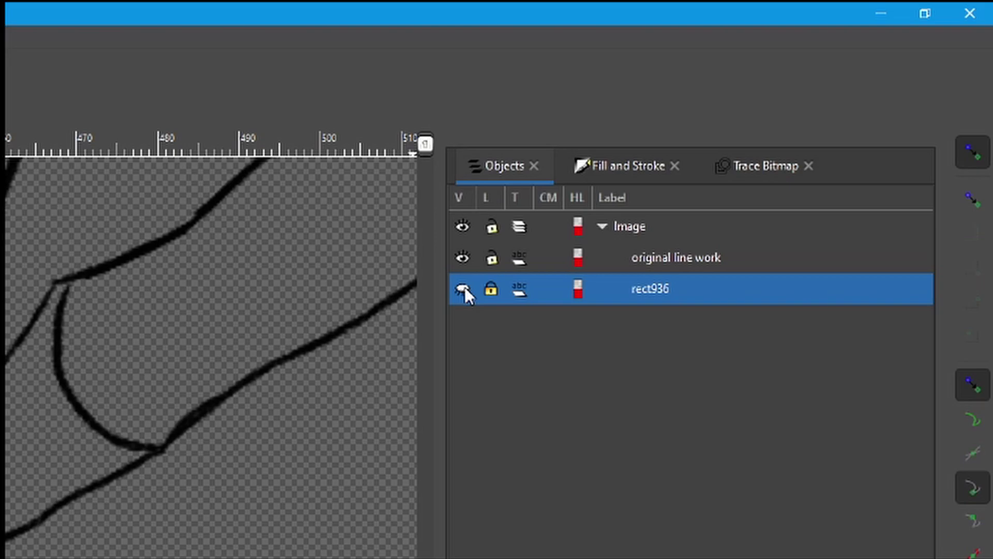
left_click(463, 288)
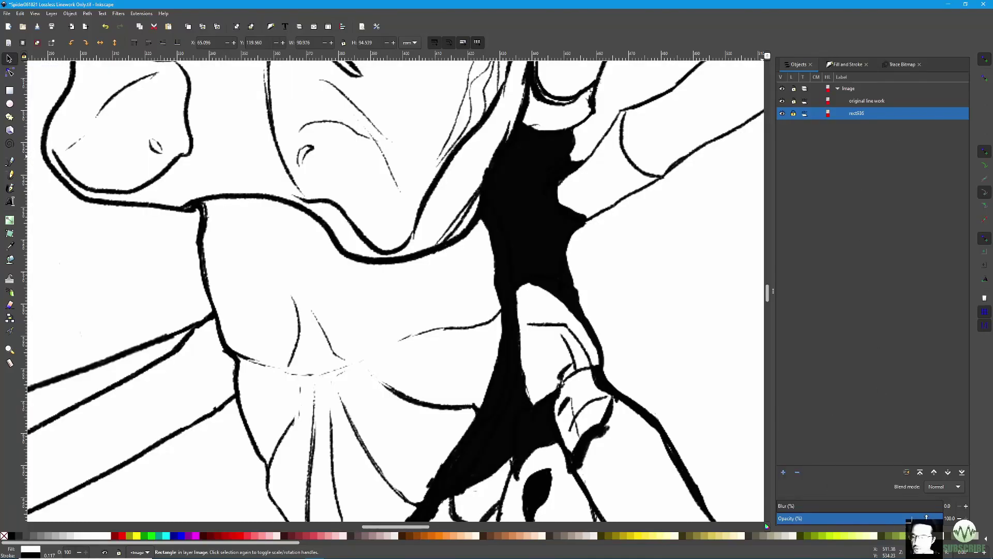
left_click_drag(926, 517, 950, 516)
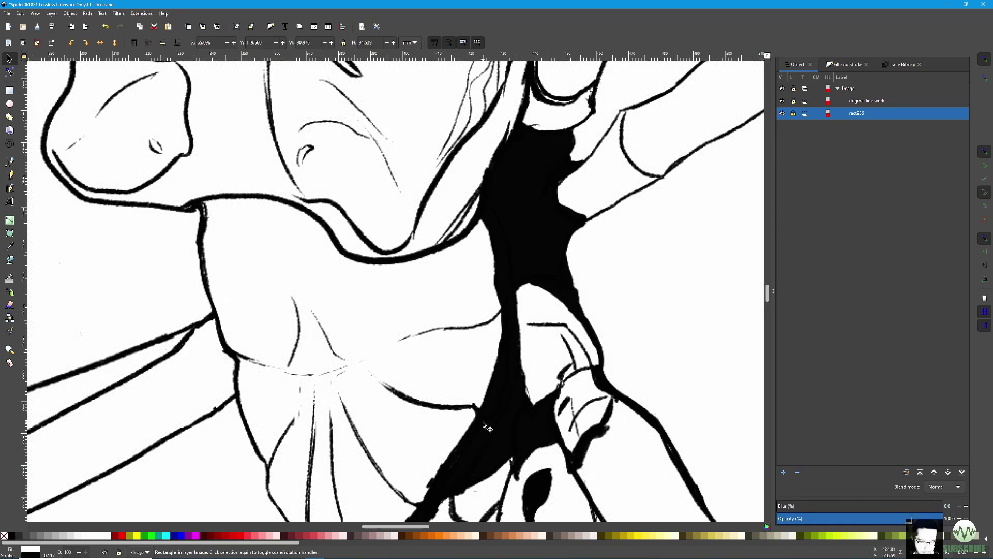
key("minus")
key("minus")
key("minus")
key("minus")
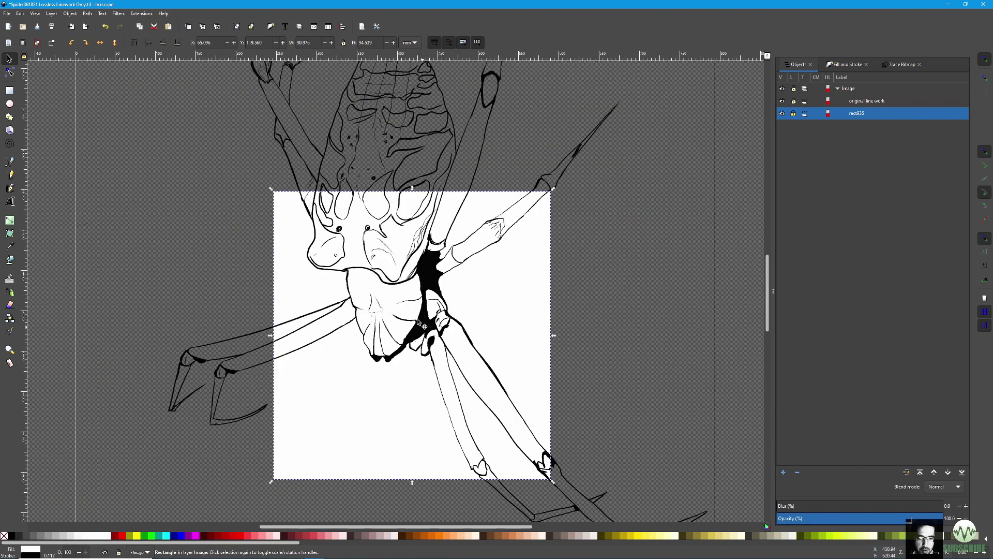
- Pan and zoom in on the spider's body, then select the 'original line work' image
left_click(367, 332)
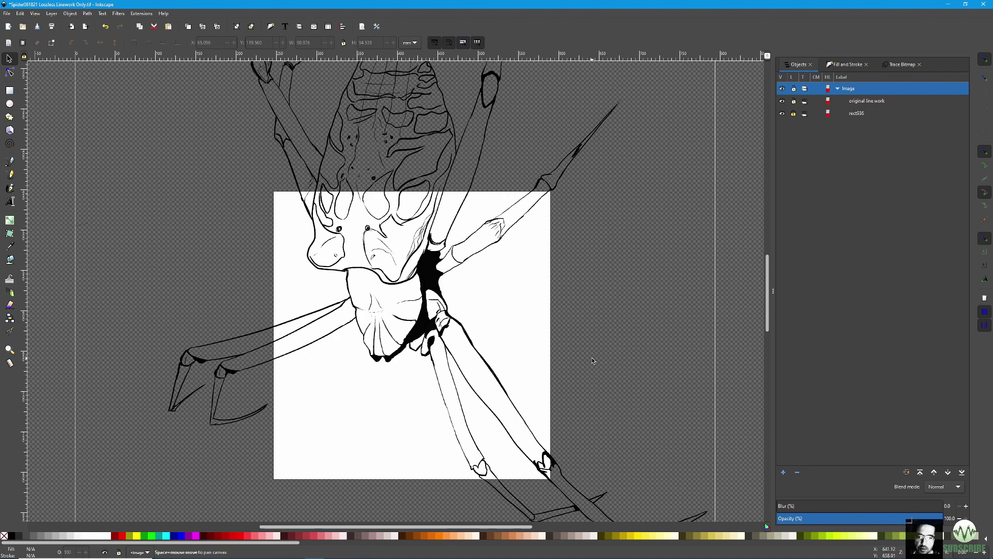
mouse_move(592, 354)
left_mouse_down()
mouse_move(594, 240)
mouse_move(590, 275)
left_mouse_up()
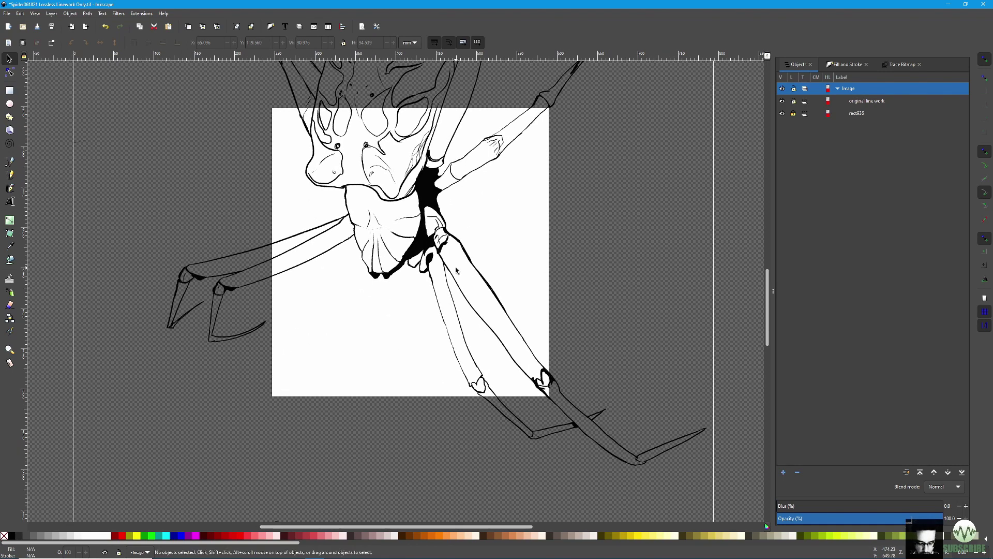
scroll(456, 269, "up", 3)
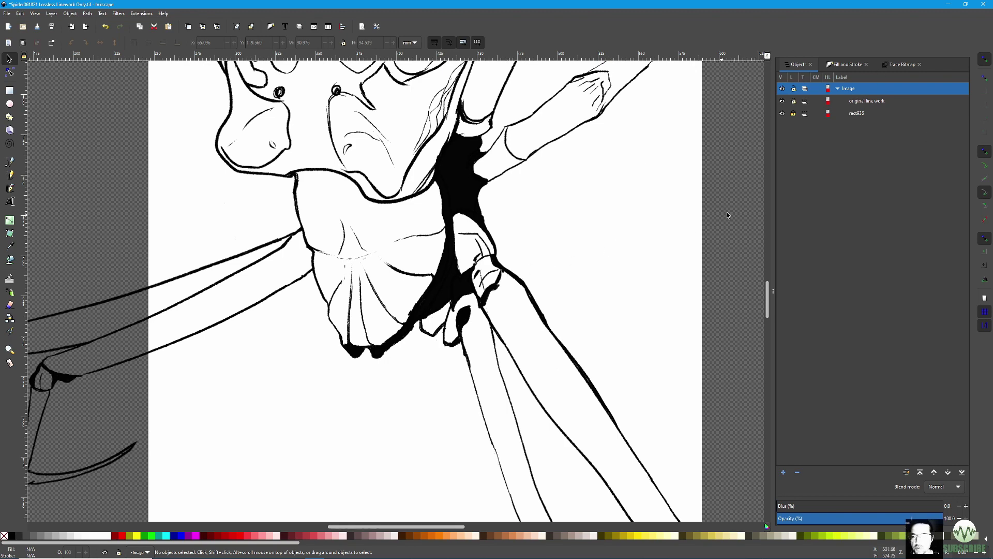
left_click(454, 187)
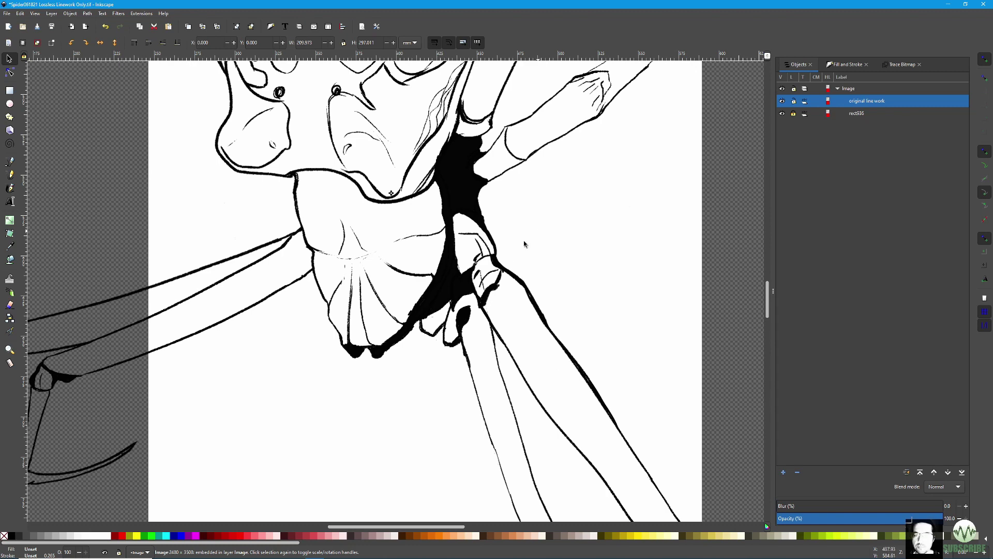
- Widen the docked panel area and move the Fill and Stroke tab to the front
right_click(447, 290)
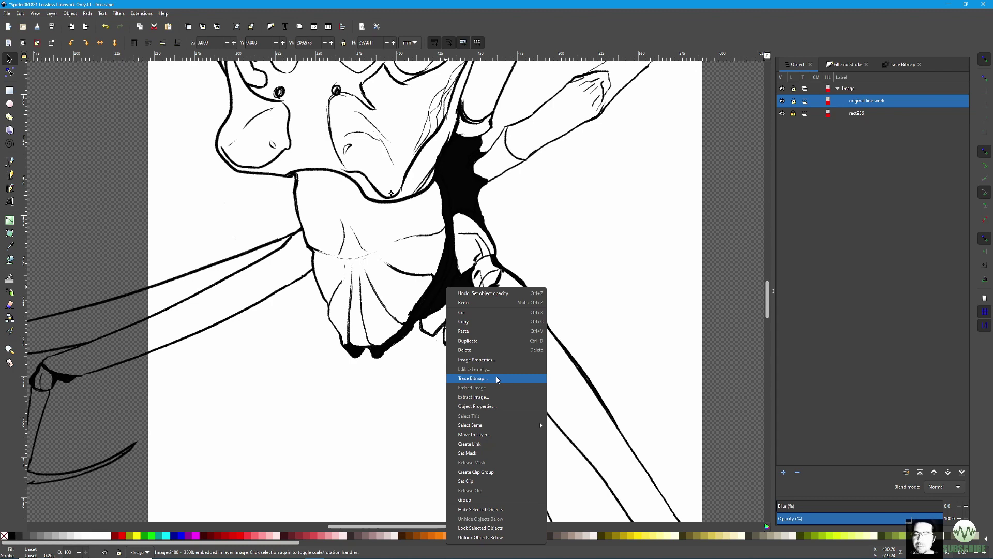
left_click(901, 66)
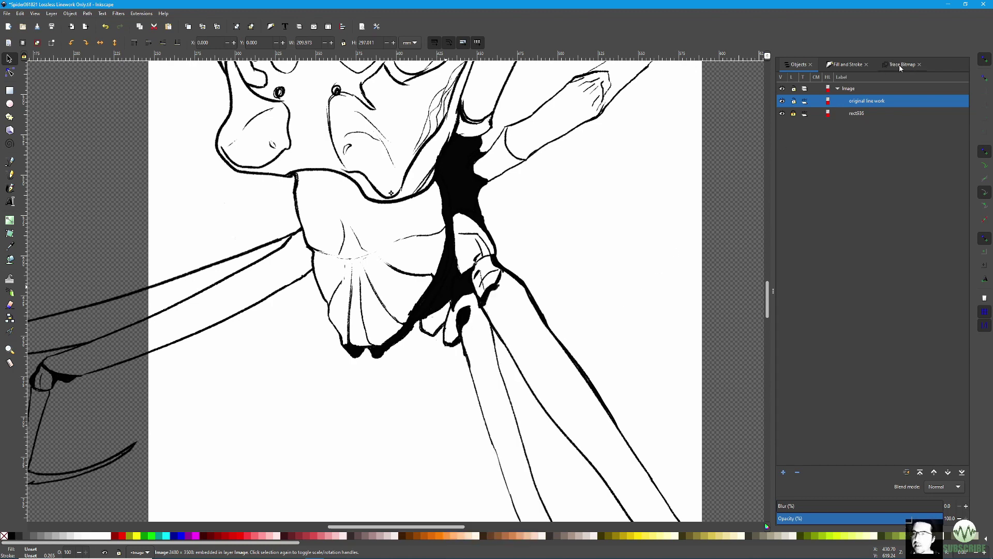
mouse_move(772, 288)
left_mouse_down()
mouse_move(647, 296)
mouse_move(680, 298)
left_mouse_up()
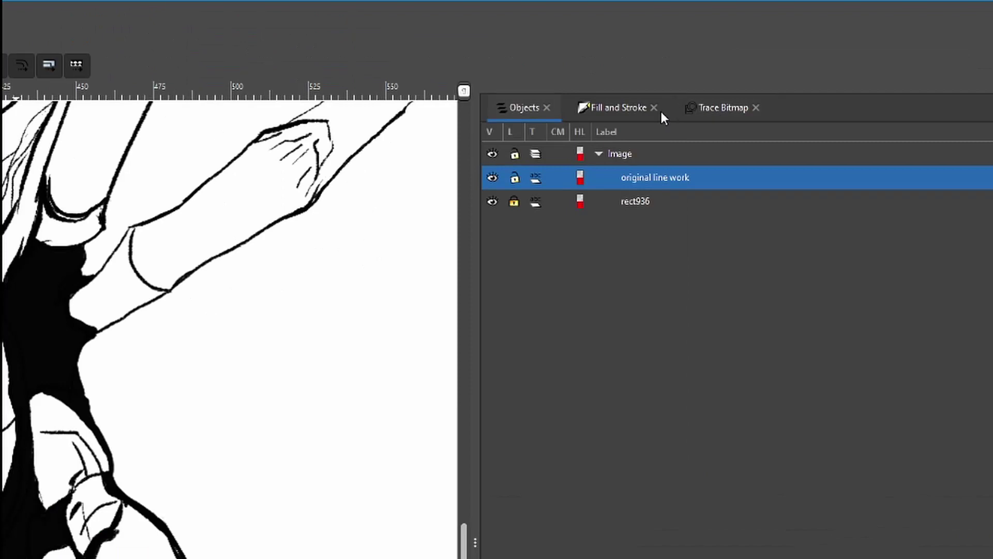
left_click(759, 66)
left_click_drag(629, 111, 529, 108)
- Show the Trace Bitmap options for the line art: brightness cutoff at 0.450
left_click(633, 108)
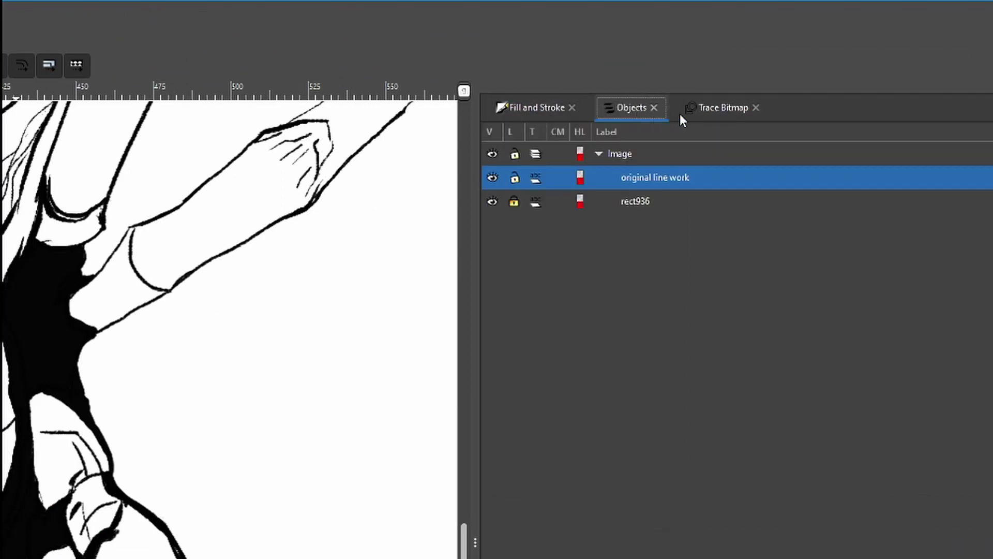
left_click(710, 110)
left_click(625, 111)
left_click(714, 111)
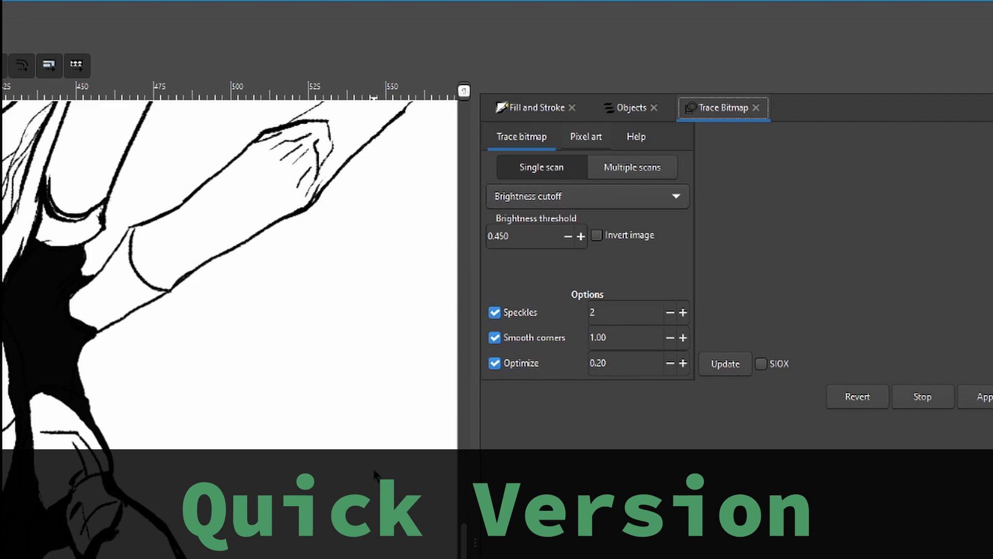
- Set the trace brightness threshold to 0.990, speckles to 8 and smooth corners to 1.34
left_click_drag(515, 236, 499, 237)
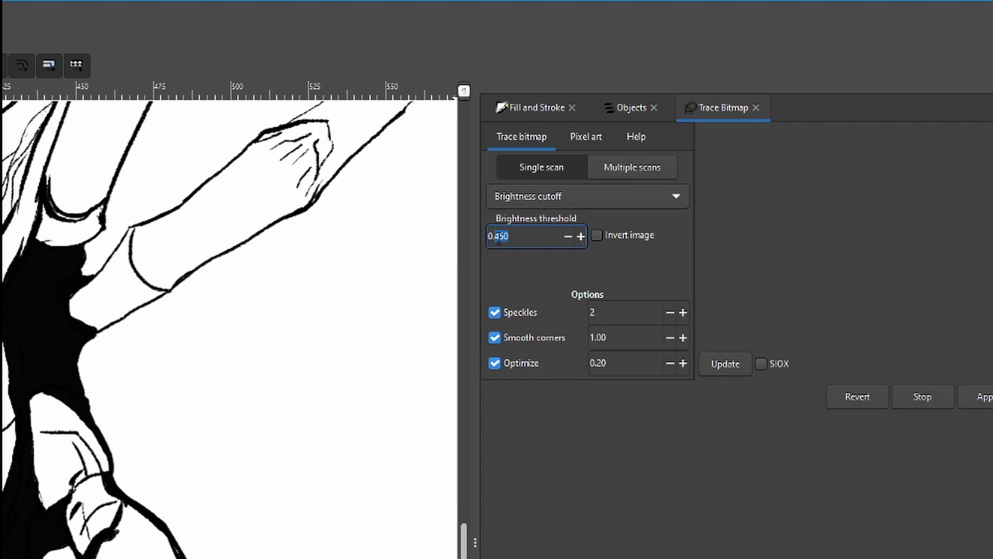
type("99")
left_click(607, 313)
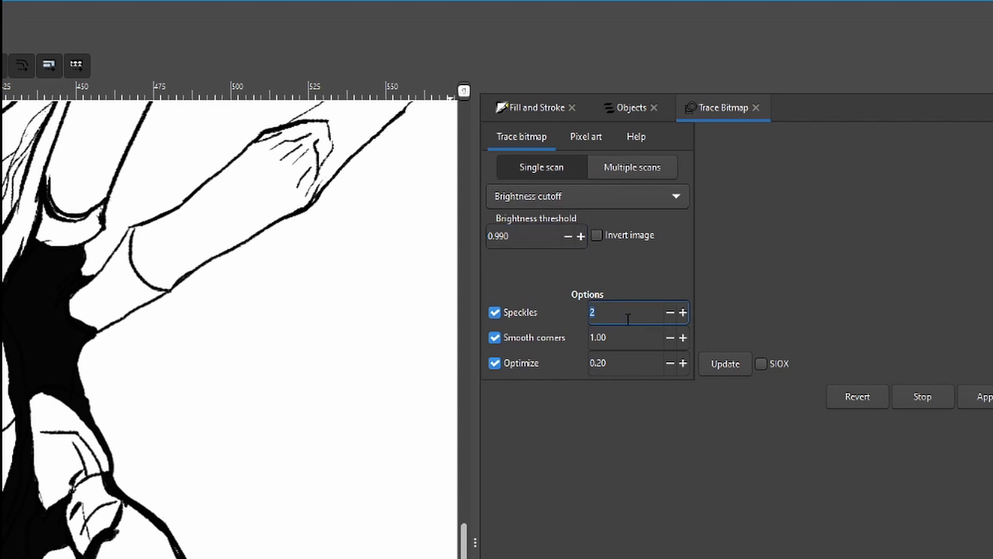
type("8")
left_click(682, 338)
left_click_drag(681, 340, 681, 337)
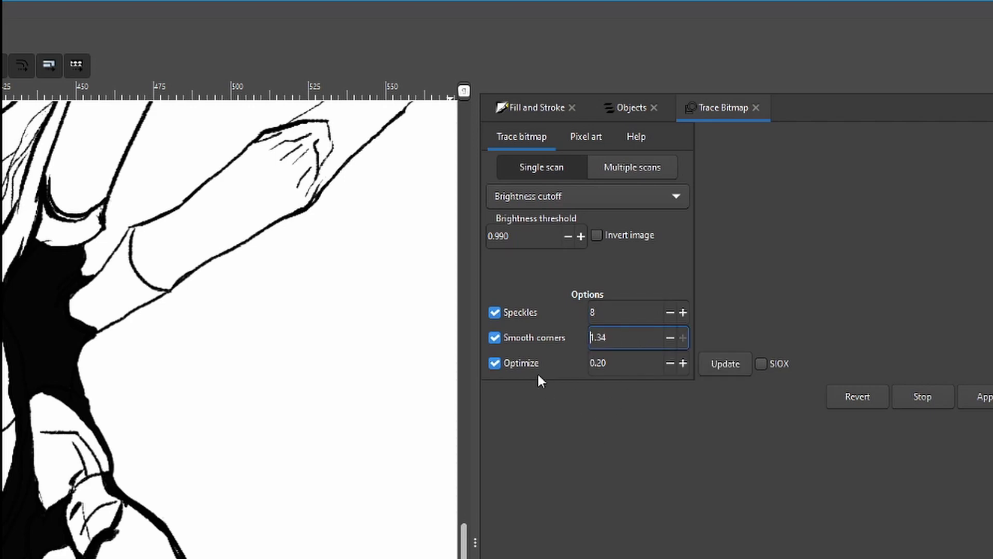
- Set optimize to 5.00, update the preview and apply the trace to create a vector path
left_click_drag(642, 368, 536, 366)
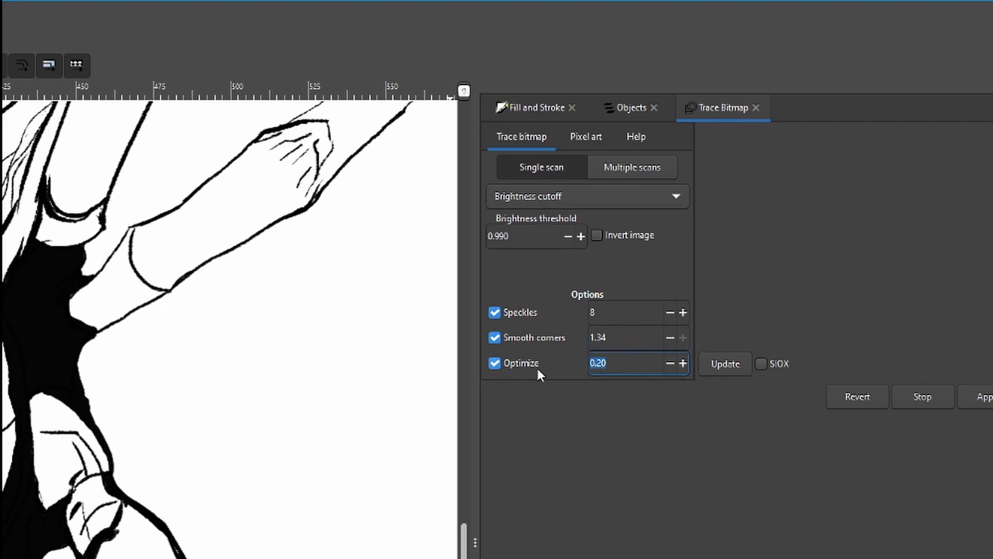
type("5")
key("shift+Tab")
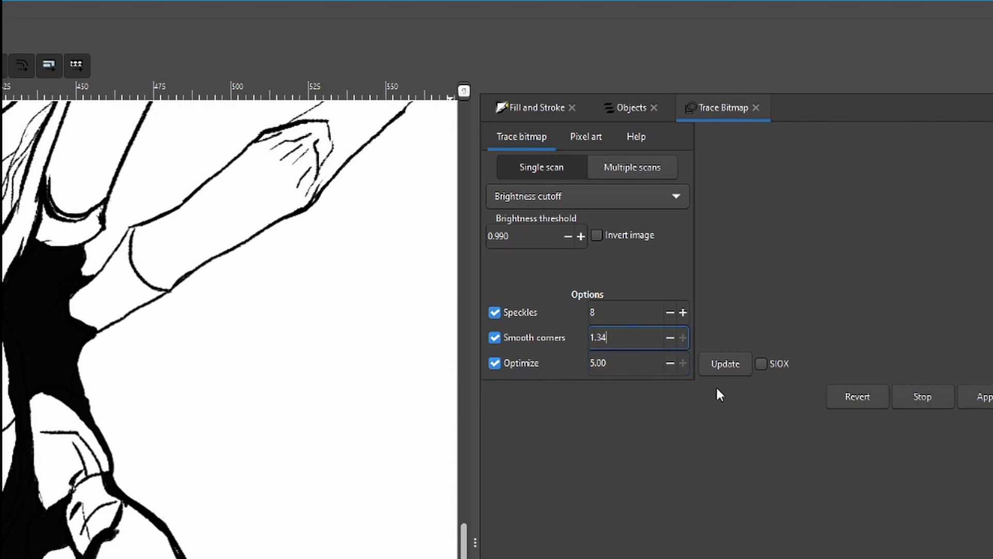
left_click(725, 365)
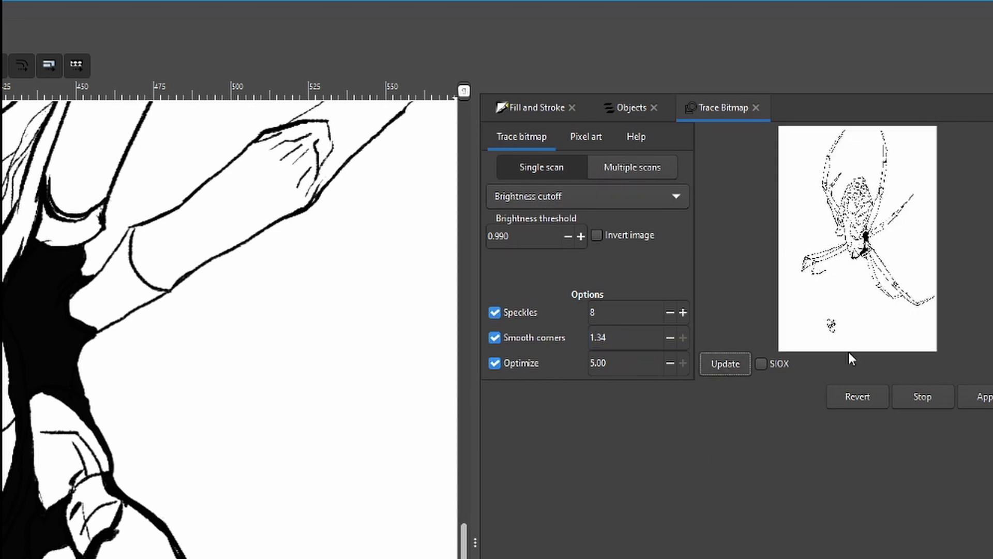
left_click(985, 398)
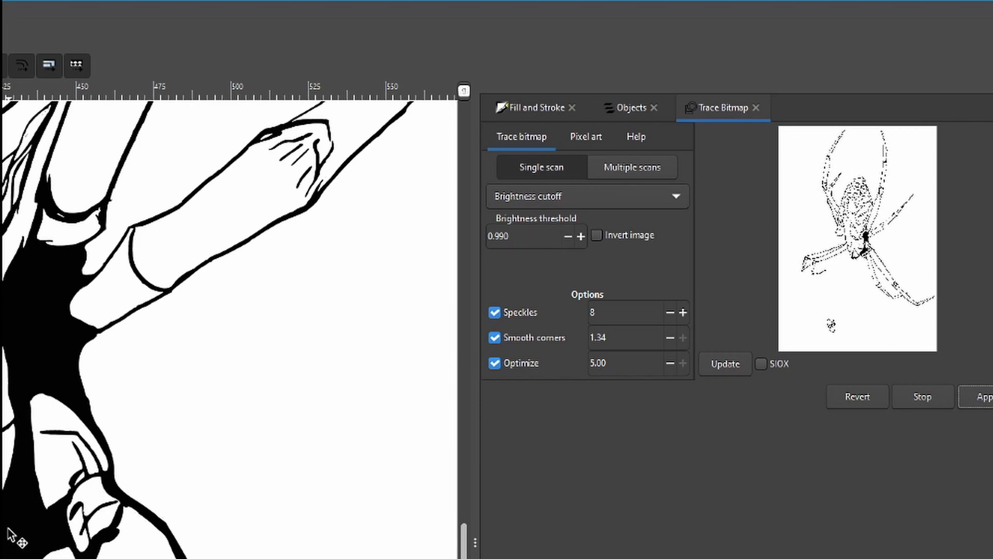
- Hide 'original line work' in the Objects list so only traced path1265 is visible
left_click(631, 109)
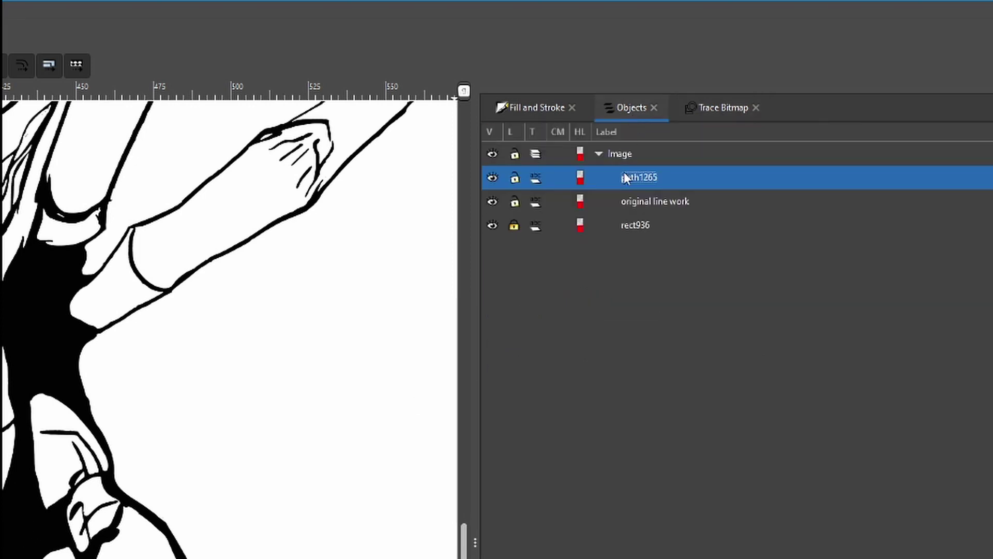
left_click(493, 202)
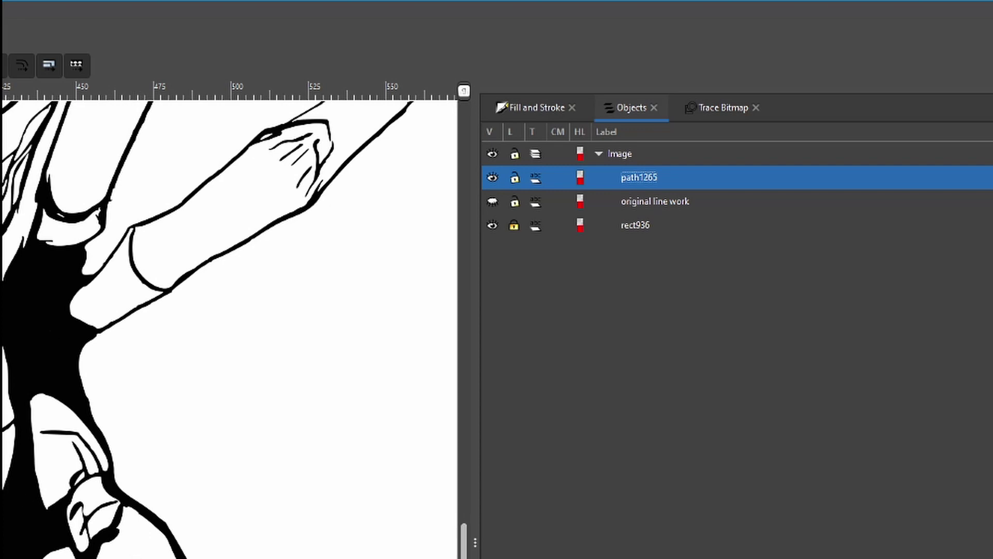
left_click(683, 179)
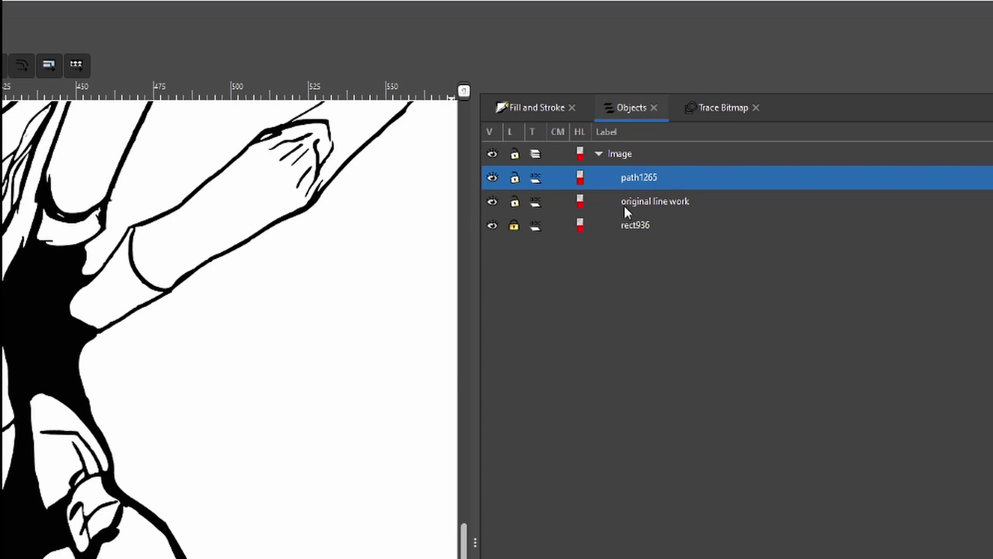
left_click(492, 202)
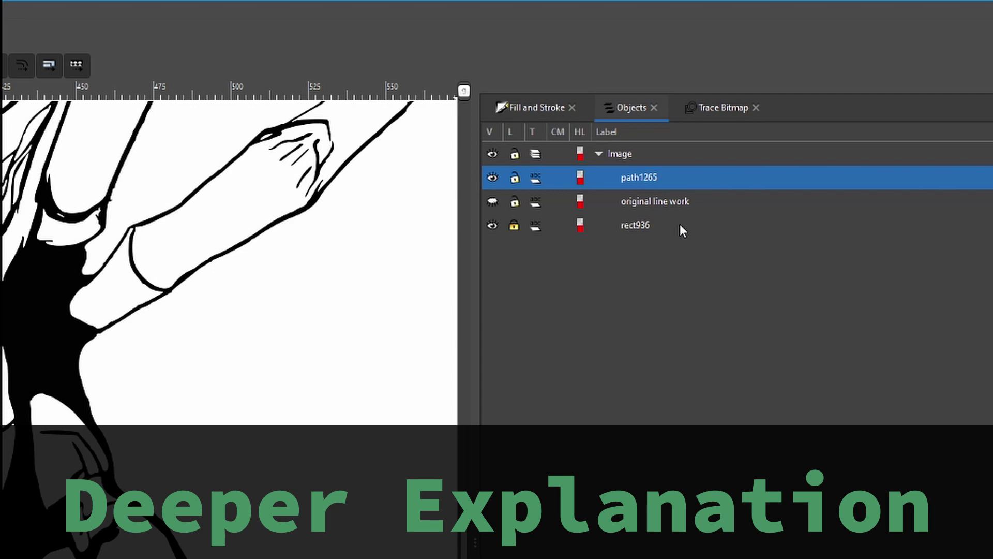
left_click(688, 104)
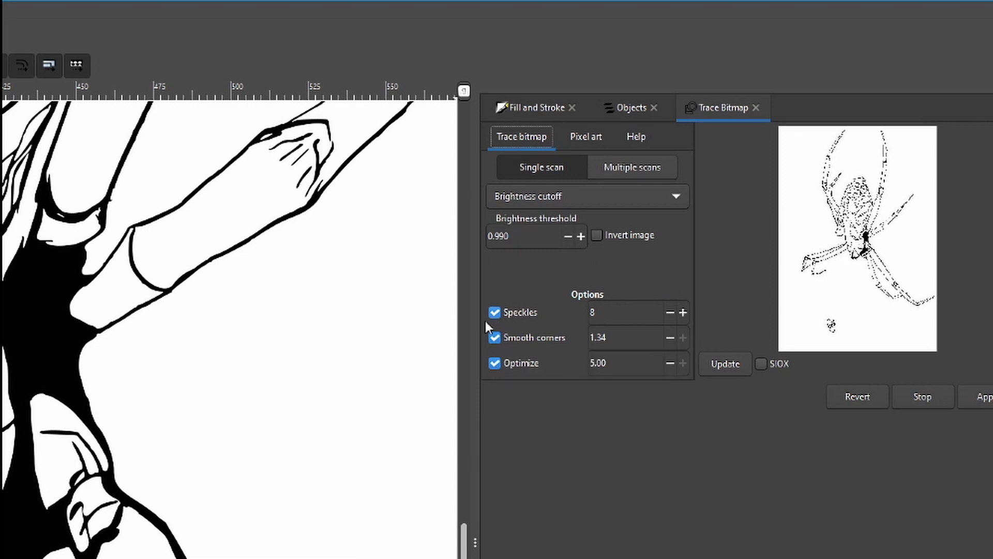
- Revert the trace settings to defaults, delete path1265 and unhide 'original line work'
left_click(618, 313)
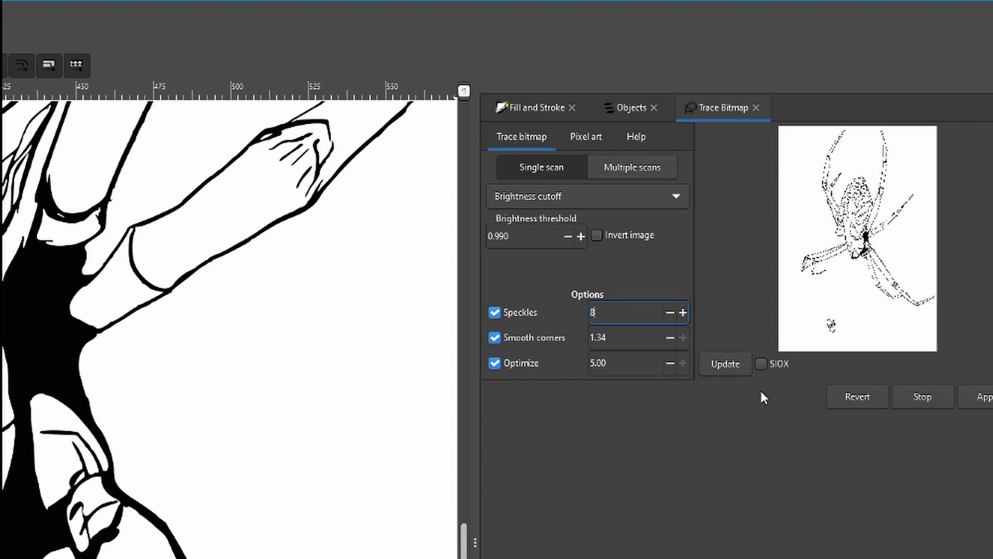
left_click(868, 396)
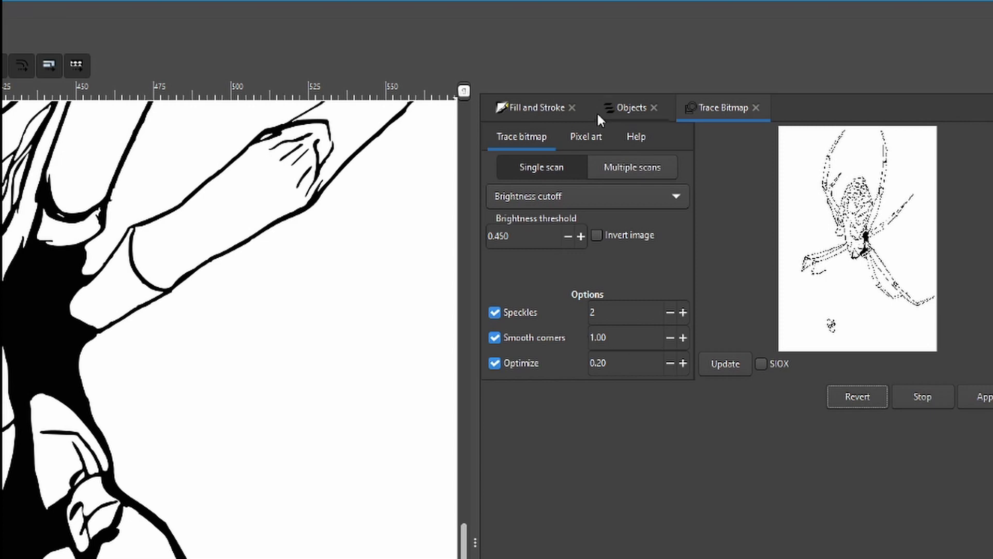
left_click(624, 108)
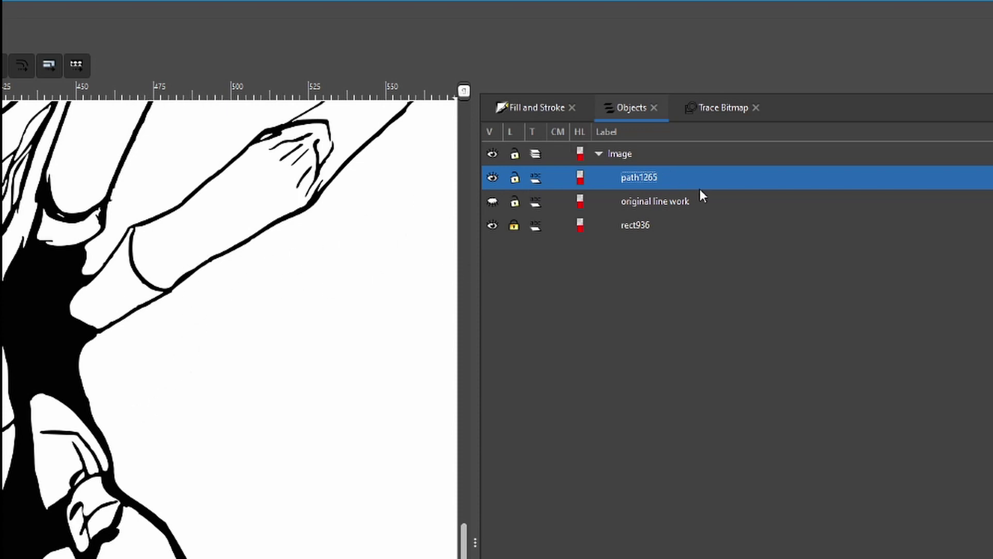
right_click(737, 176)
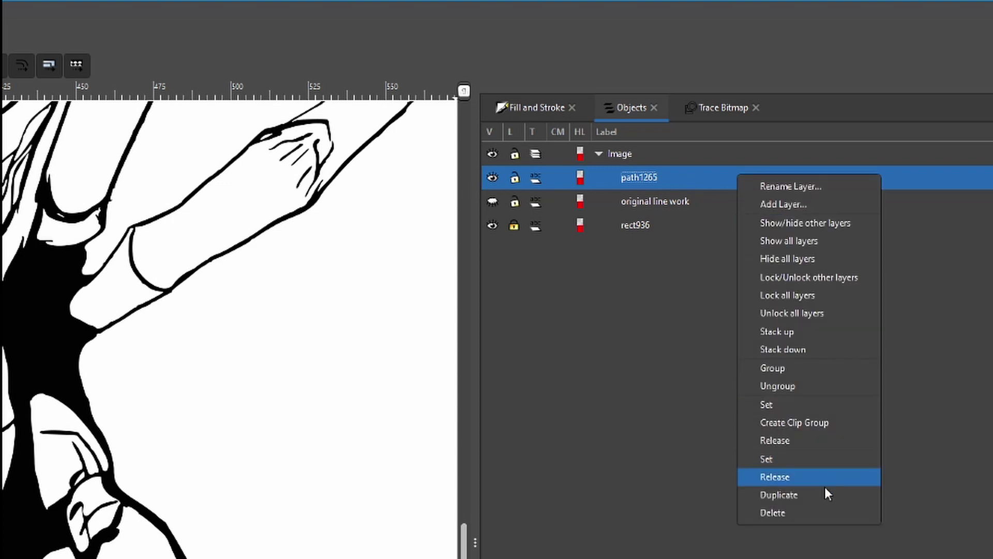
left_click(793, 515)
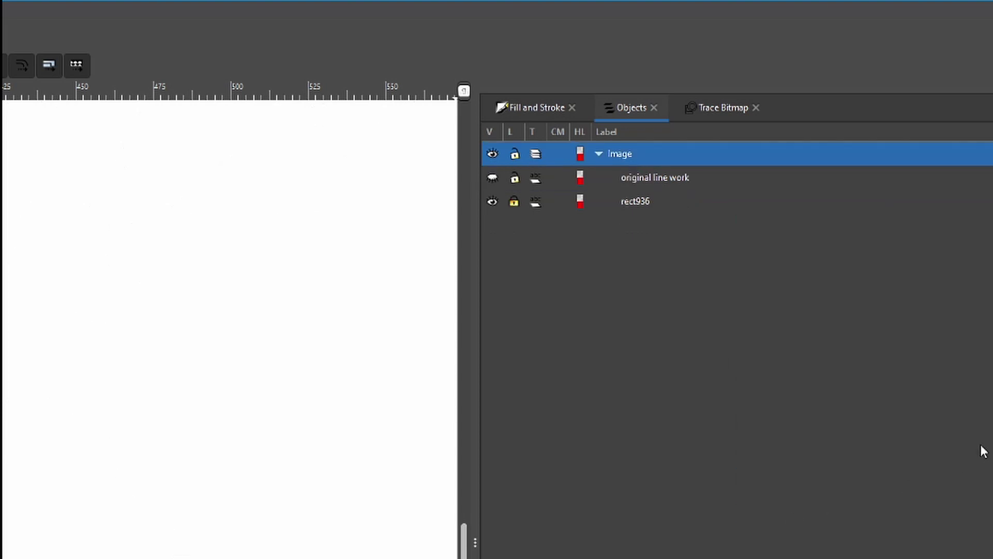
left_click(493, 178)
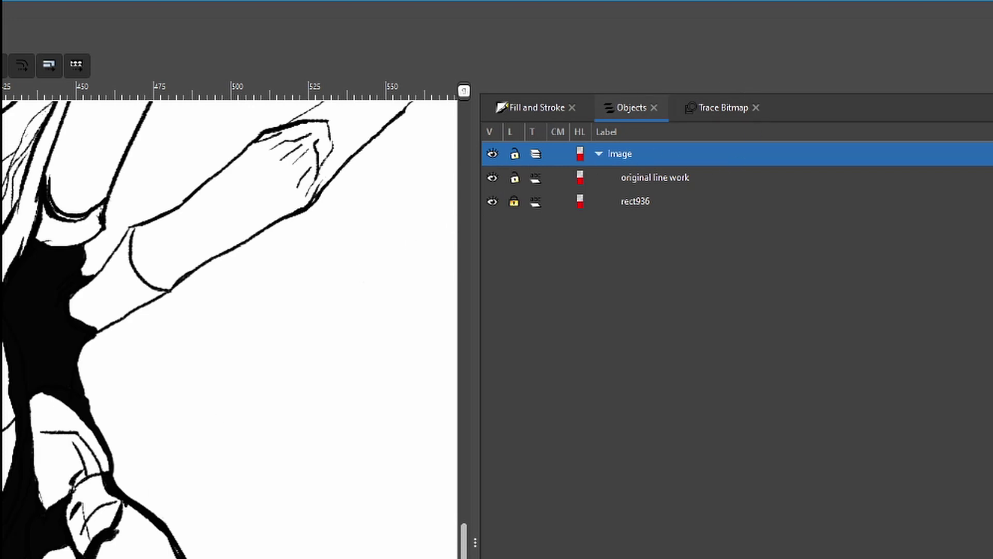
scroll(227, 326, "down", 10)
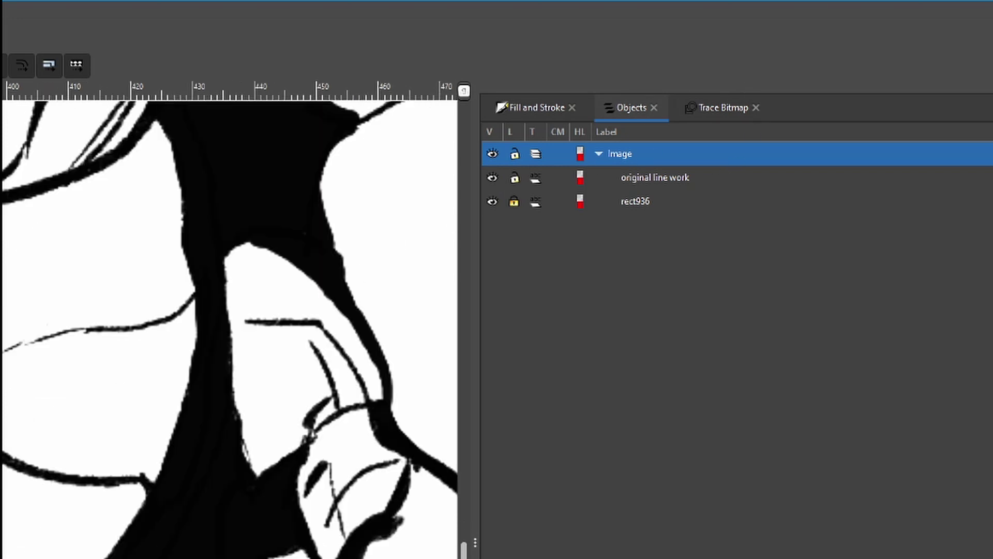
scroll(227, 326, "up", 3)
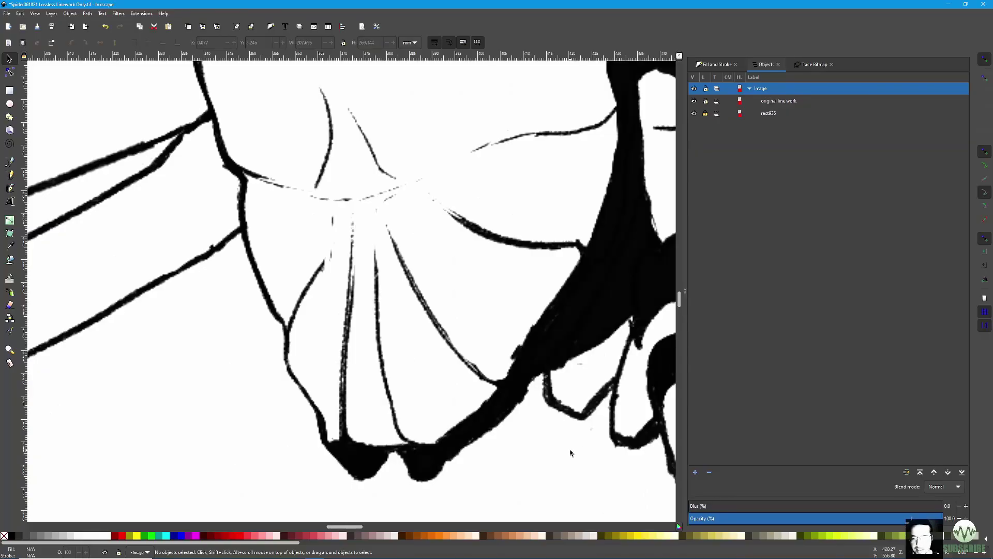
scroll(571, 453, "up", 1)
left_click_drag(571, 453, 401, 326)
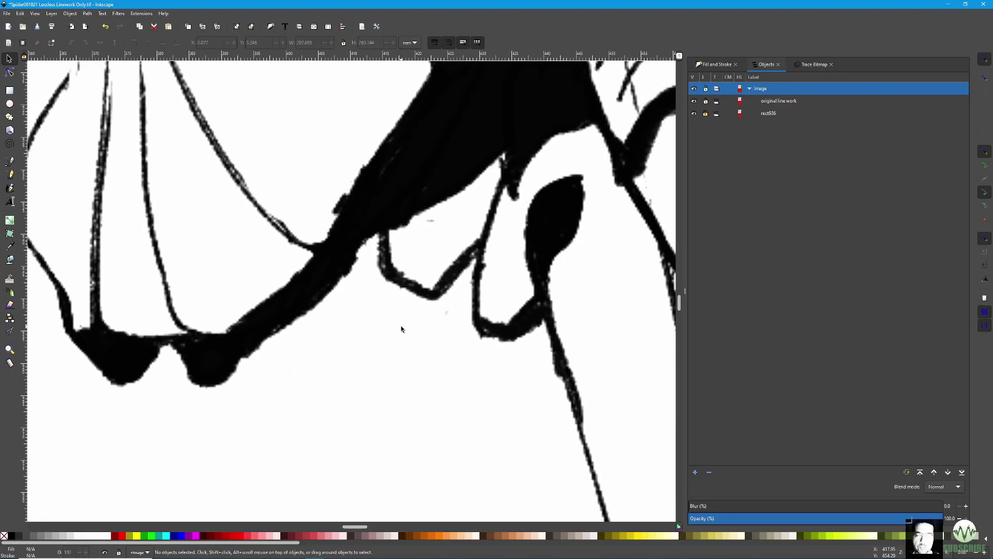
key("plus")
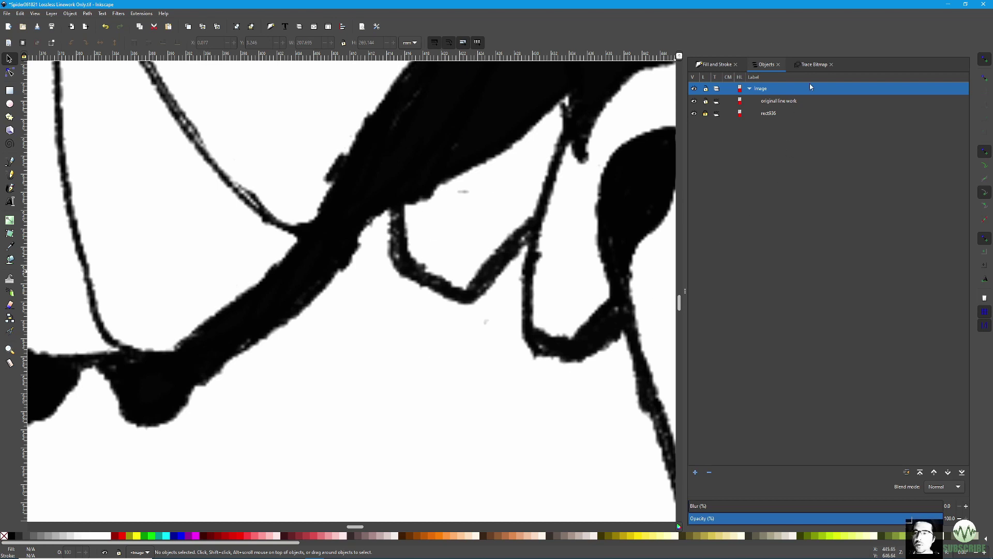
- Choose Brightness cutoff as the mode in the Trace Bitmap panel
left_click(814, 65)
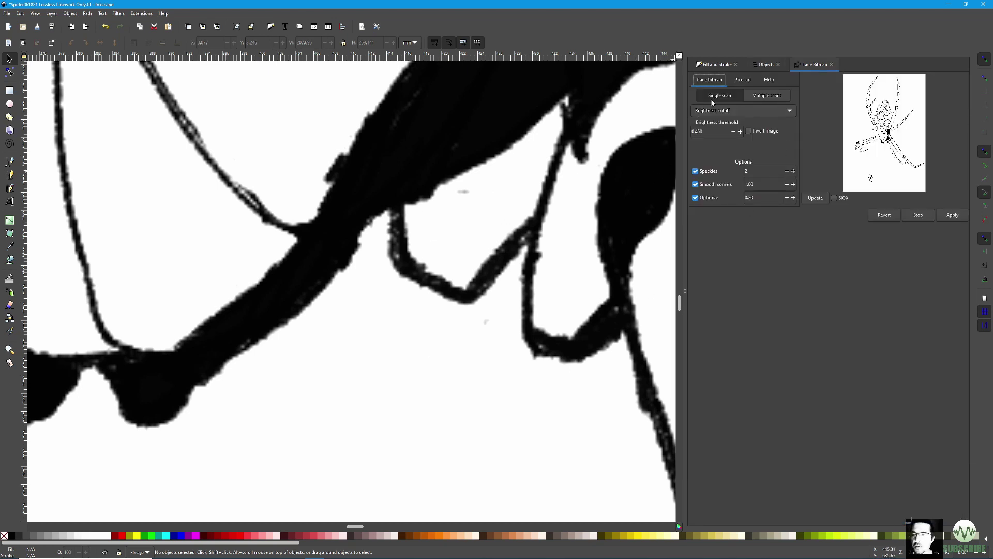
left_click(752, 111)
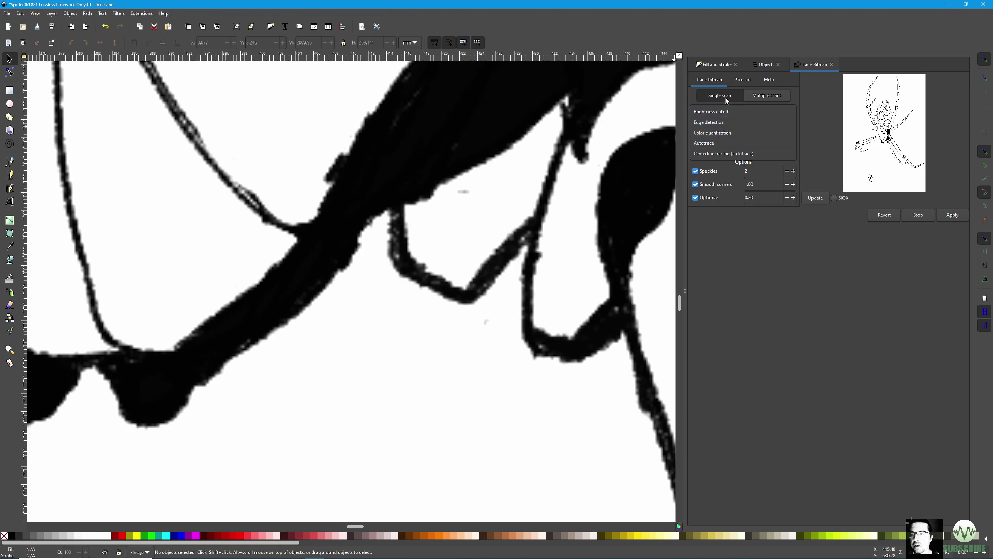
left_click(723, 111)
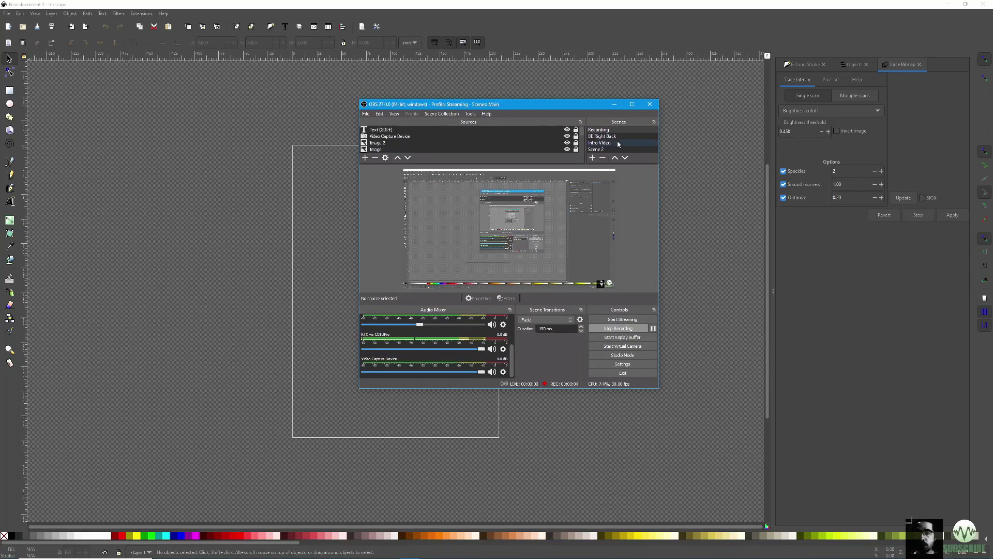
- Minimize the OBS window covering the Inkscape canvas
left_click(612, 104)
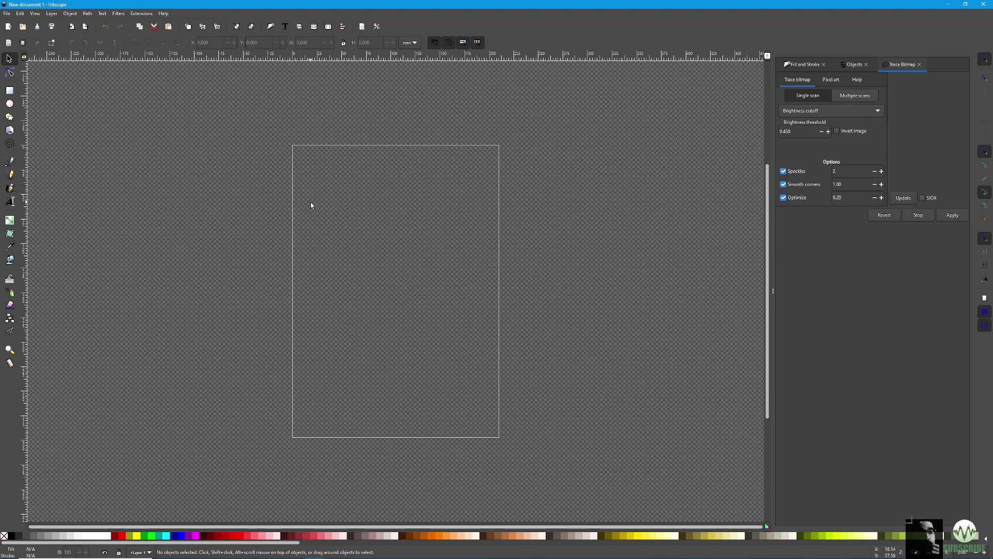
- Paste the spider line-art image, zoom in, and drag it onto the page
key("ctrl+v")
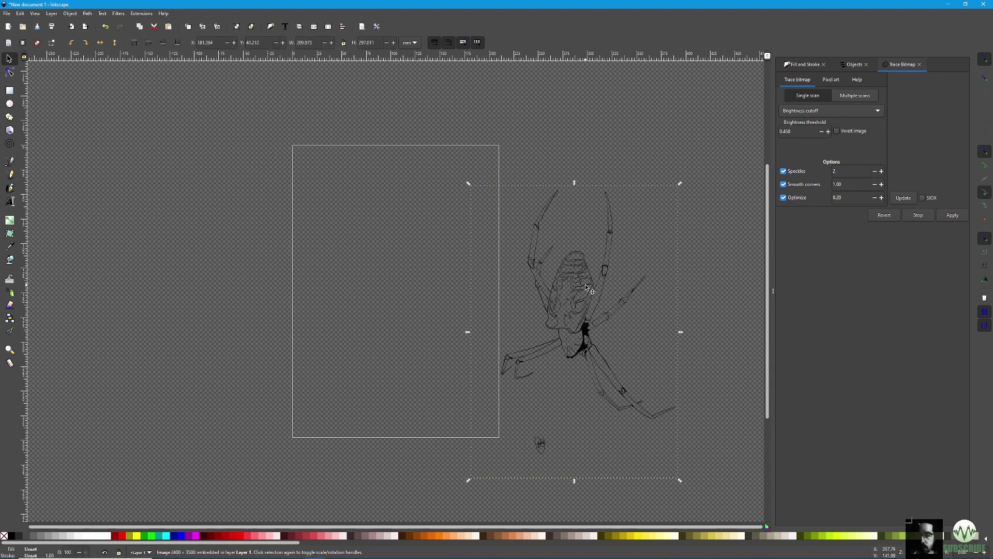
key("Escape")
key("1")
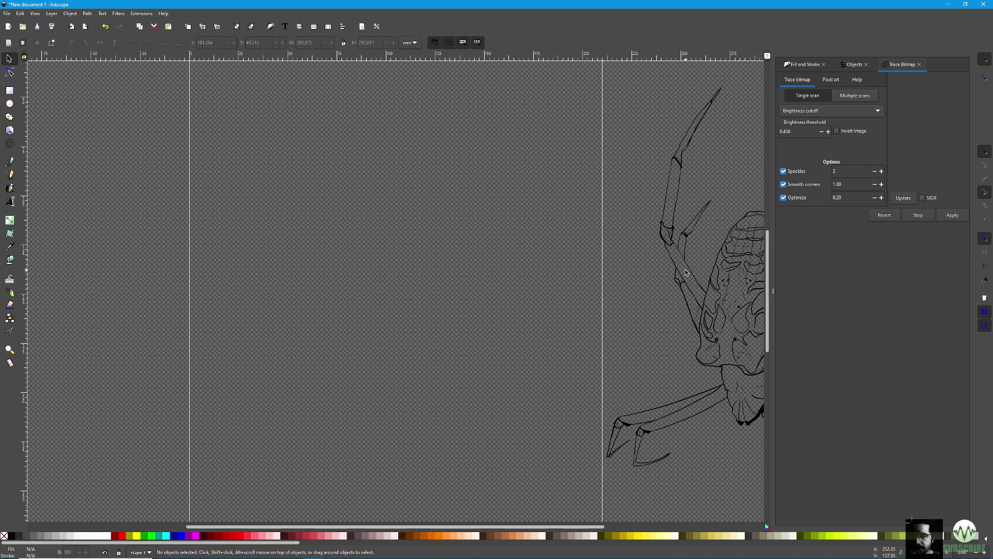
left_click_drag(673, 231, 328, 238)
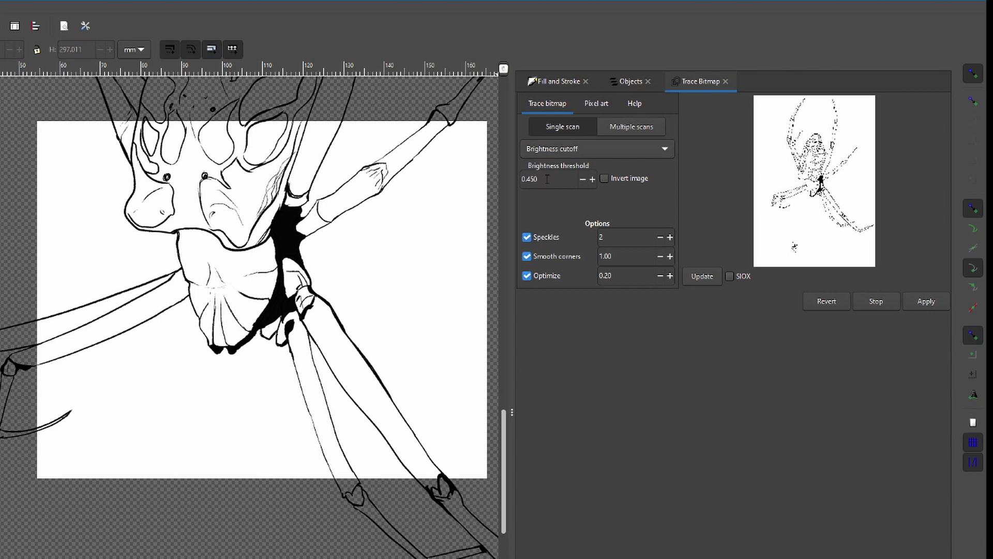
- Trace the spider image at brightness threshold 0.7, creating path1374, and view it in Objects
left_click_drag(543, 179, 527, 180)
type("7")
key("BackSpace")
type("7")
left_click(688, 279)
left_click(923, 300)
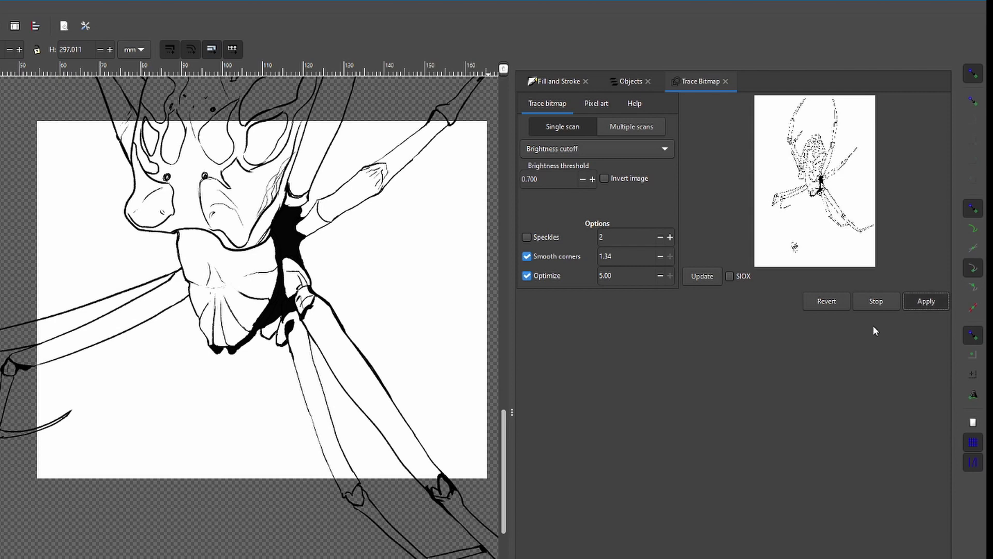
left_click(629, 81)
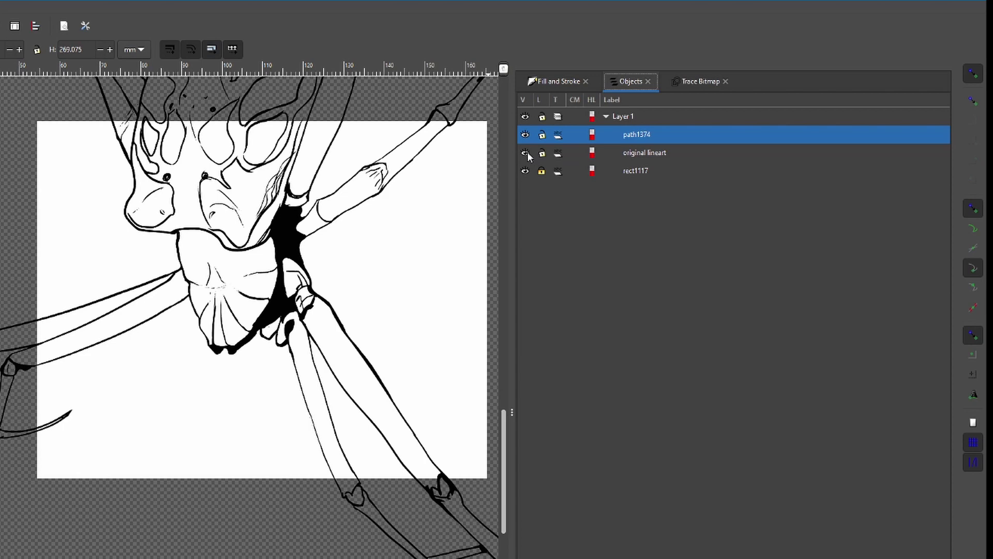
scroll(475, 185, "up", 2)
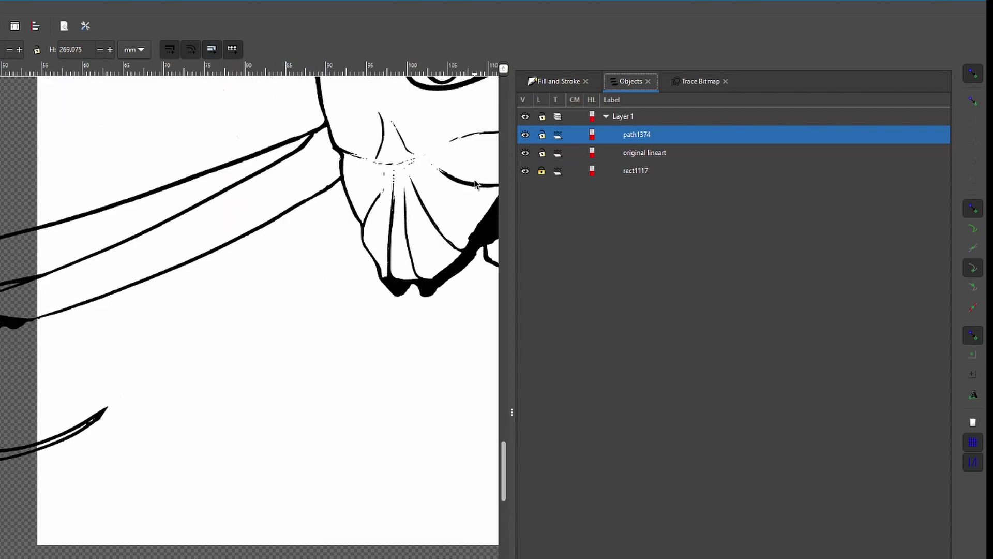
scroll(476, 183, "down", 1)
scroll(484, 184, "up", 1)
left_click(525, 152)
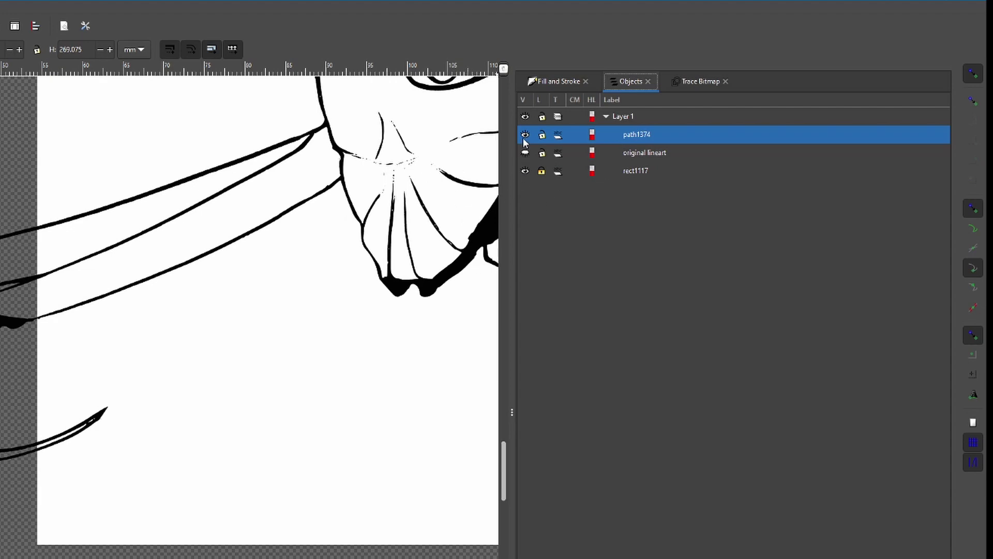
left_click(525, 135)
left_click(525, 153)
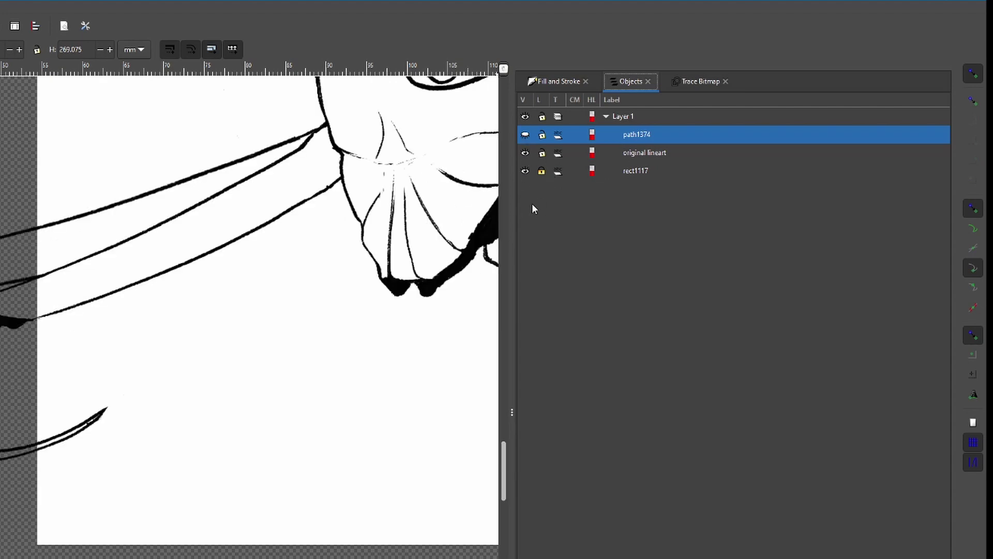
left_click(525, 153)
left_click(526, 135)
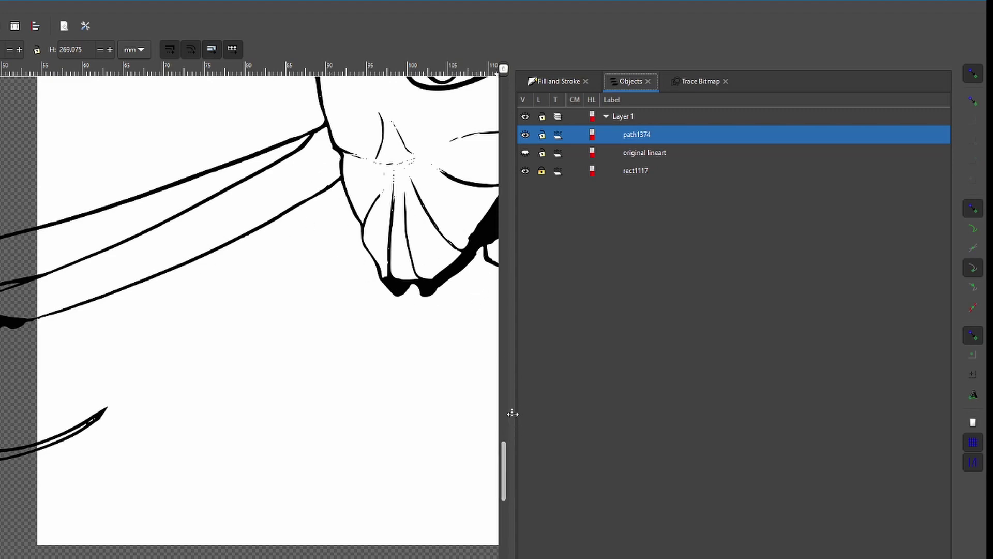
key("Escape")
scroll(358, 330, "up", 2)
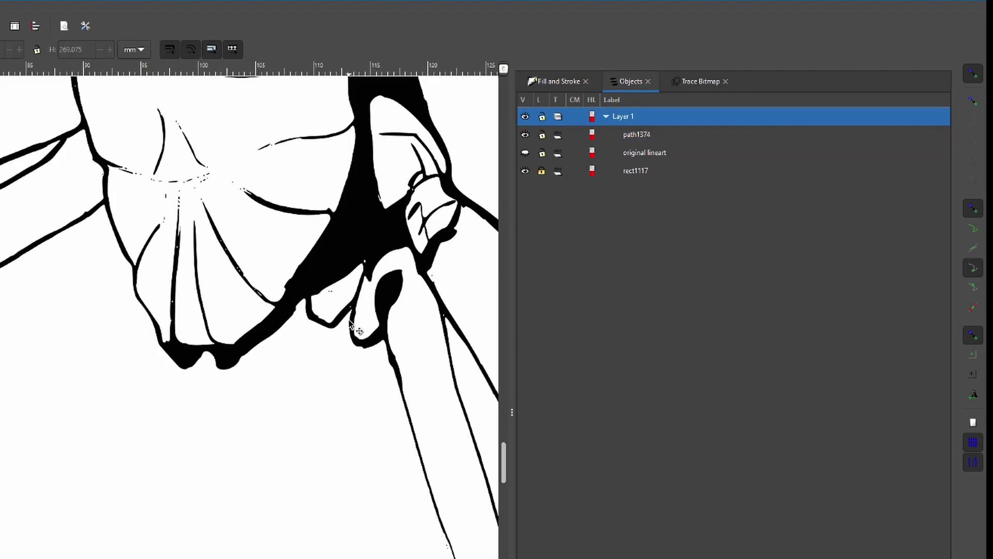
scroll(359, 330, "up", 1)
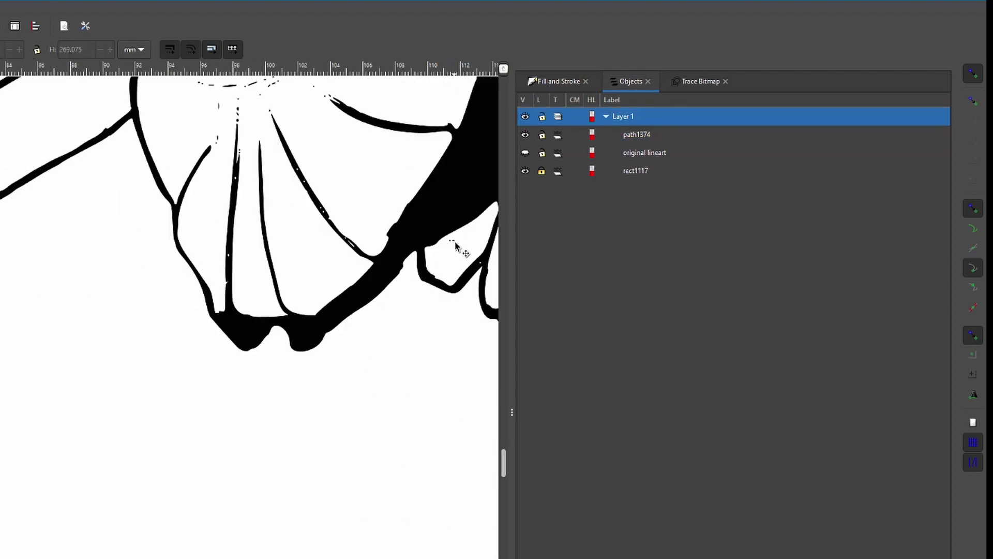
scroll(341, 187, "down", 3)
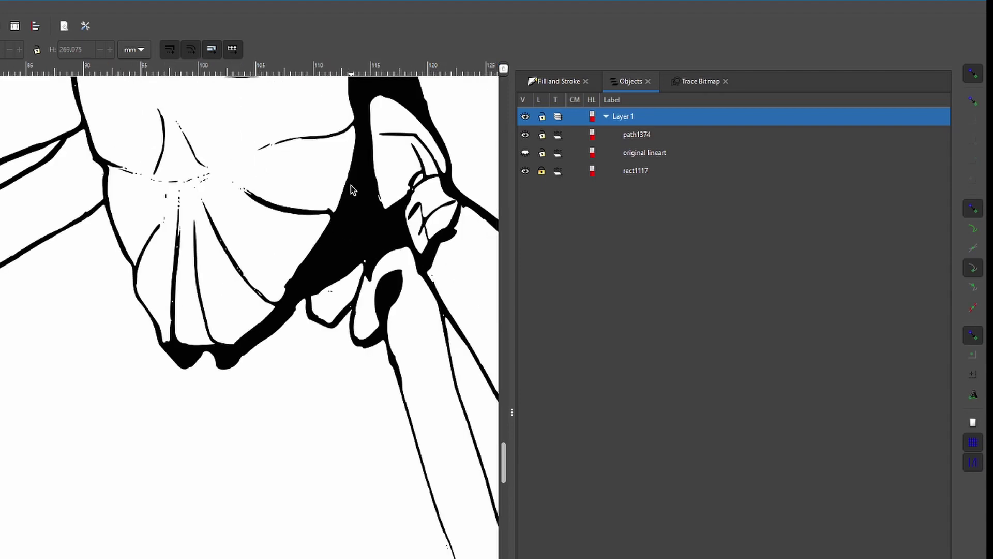
scroll(353, 188, "down", 3)
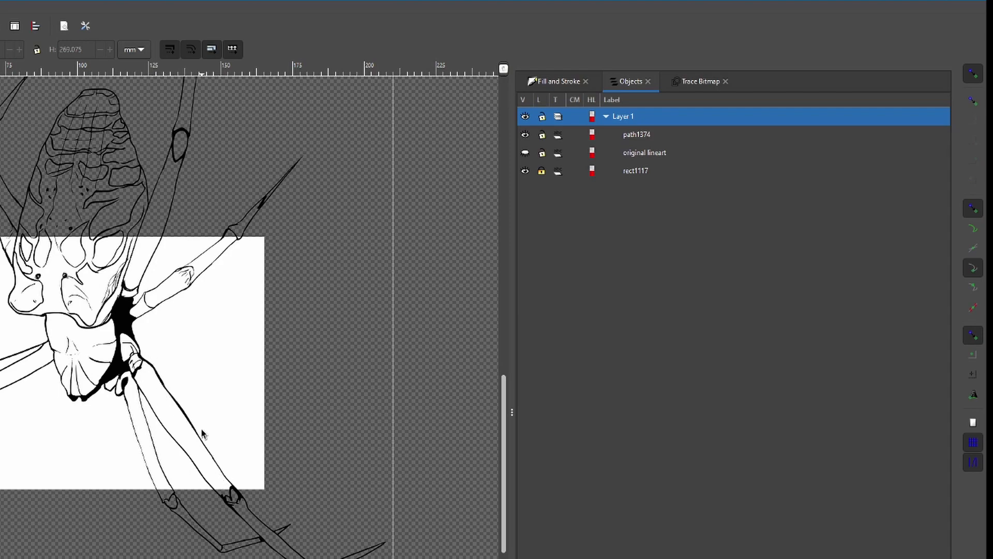
scroll(155, 398, "up", 2)
scroll(205, 355, "up", 4)
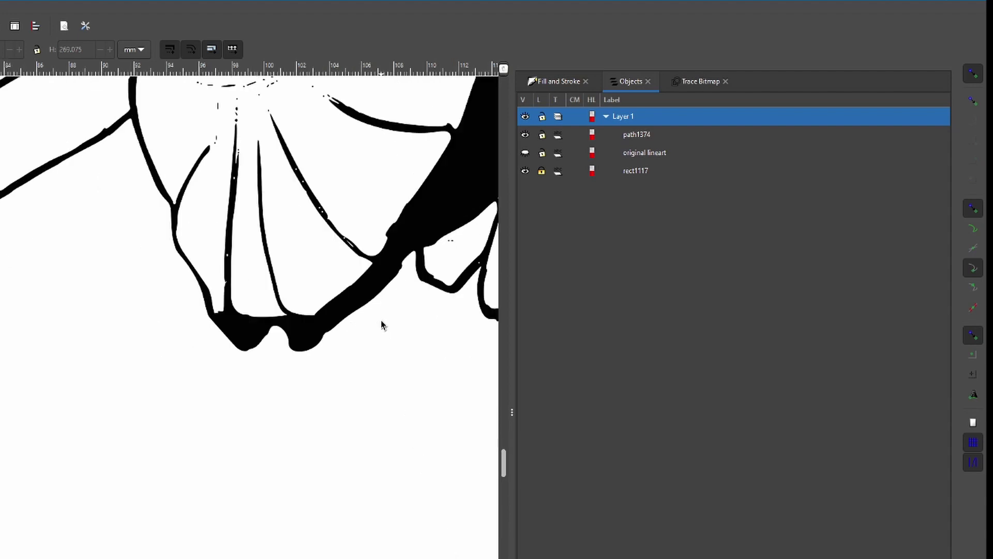
scroll(379, 325, "down", 1)
scroll(378, 321, "down", 1)
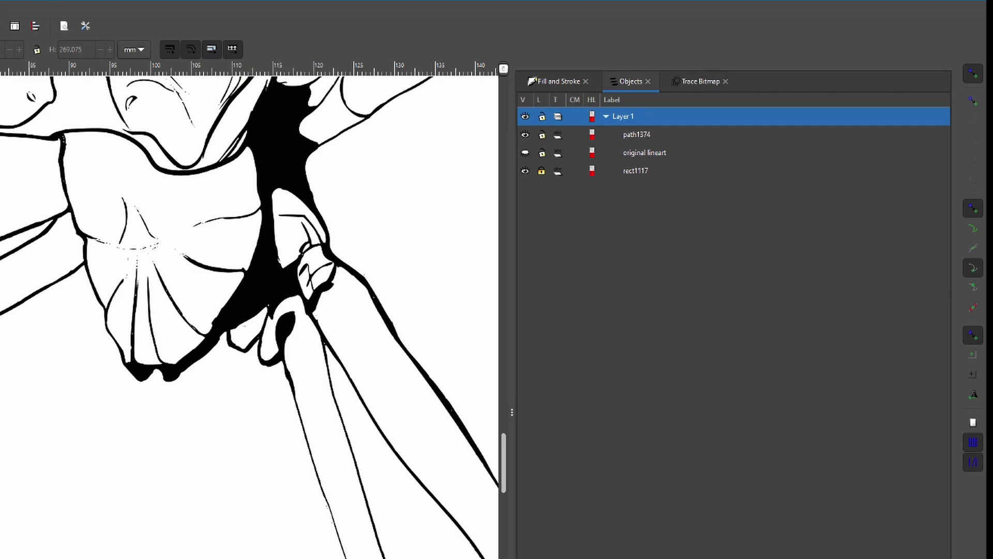
scroll(411, 314, "down", 2)
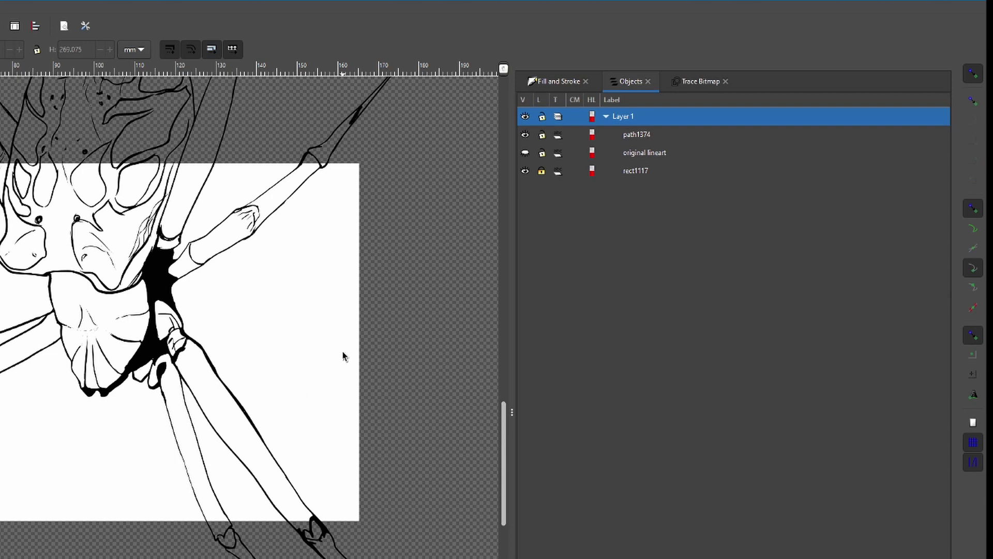
scroll(343, 355, "up", 1)
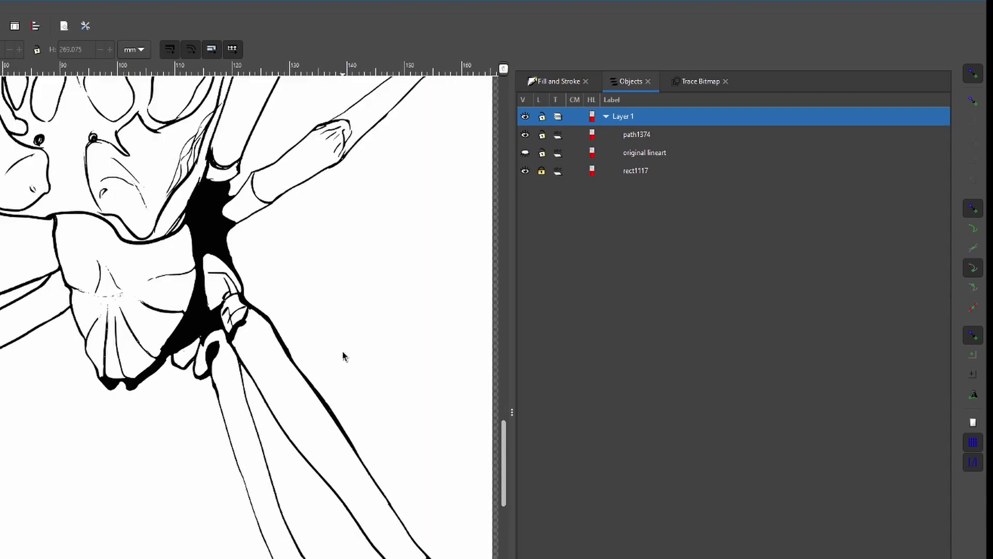
scroll(343, 356, "up", 1)
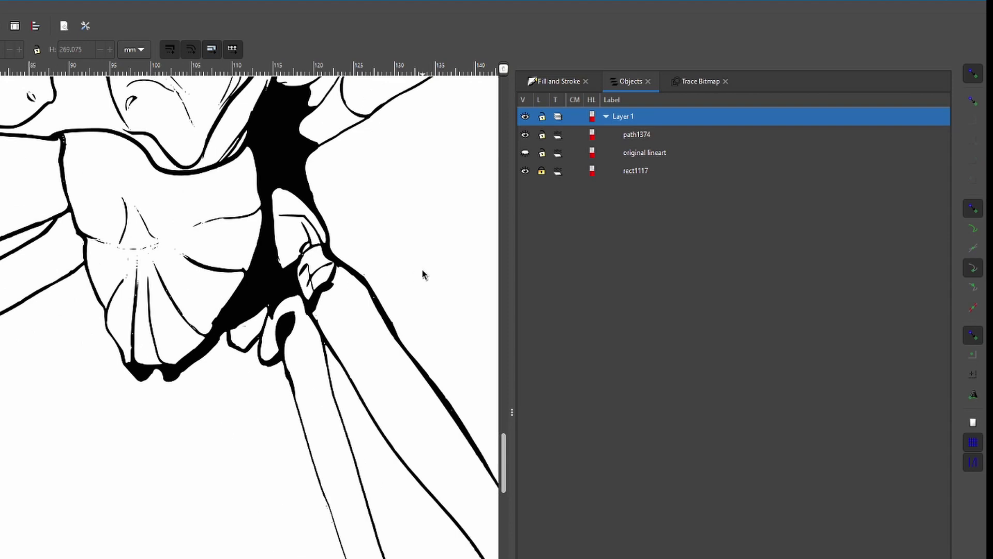
- Turn off smooth corners and set the trace brightness threshold to 0.99
left_click(695, 83)
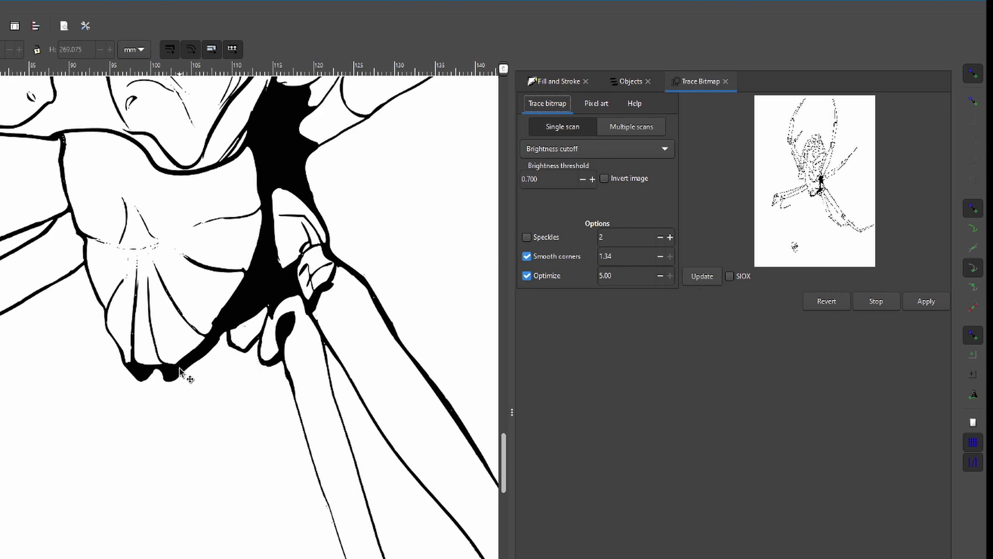
left_click(527, 256)
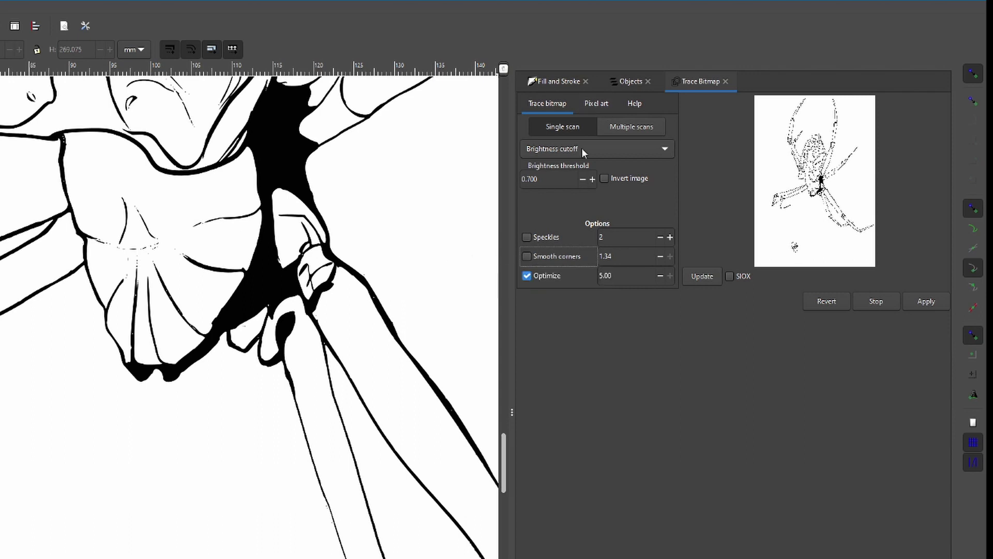
left_click_drag(540, 179, 527, 180)
type("99")
key("BackSpace")
key("BackSpace")
key("BackSpace")
type("0.99")
key("Return")
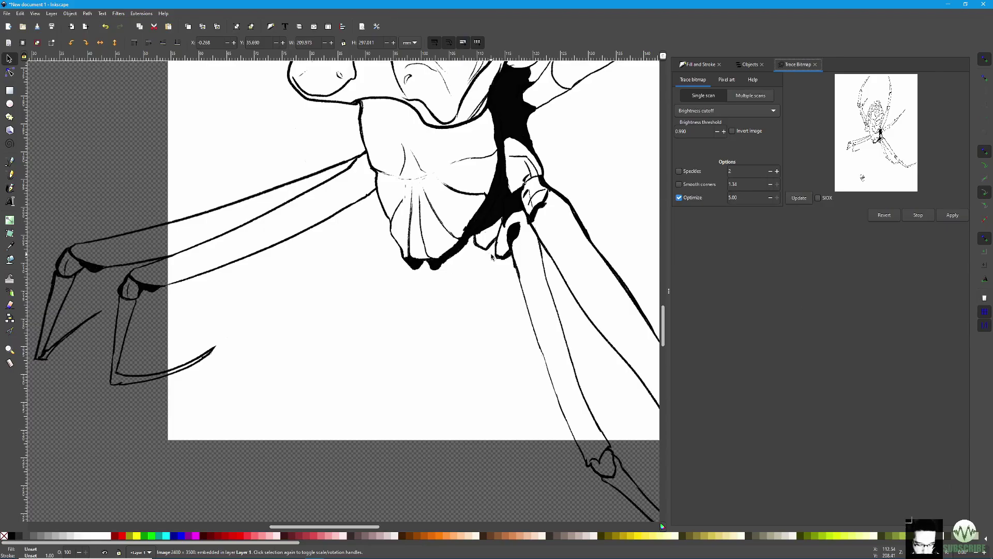
- Switch the toolbar measurement units to px, showing the image as 793.600 × 1122.560
scroll(491, 256, "up", 1)
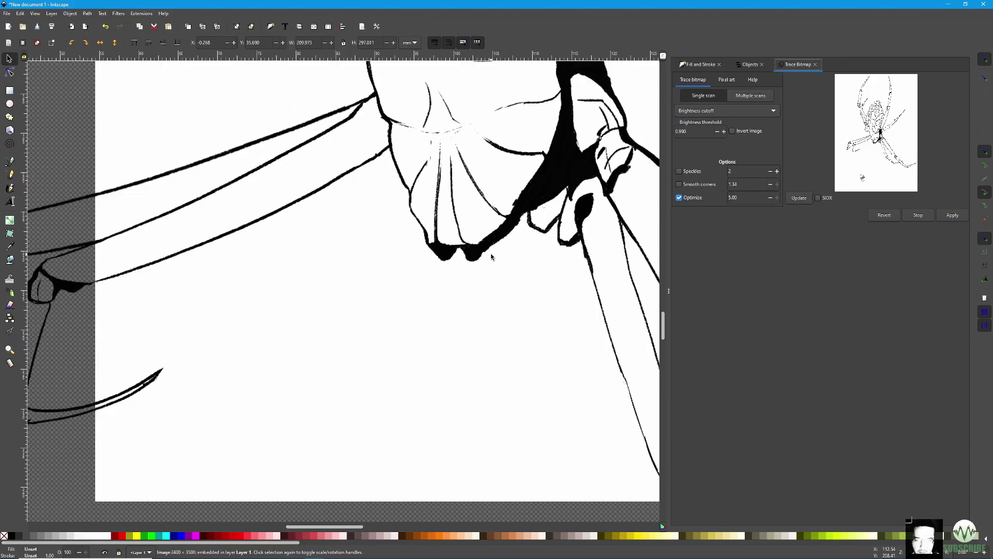
scroll(572, 259, "up", 1)
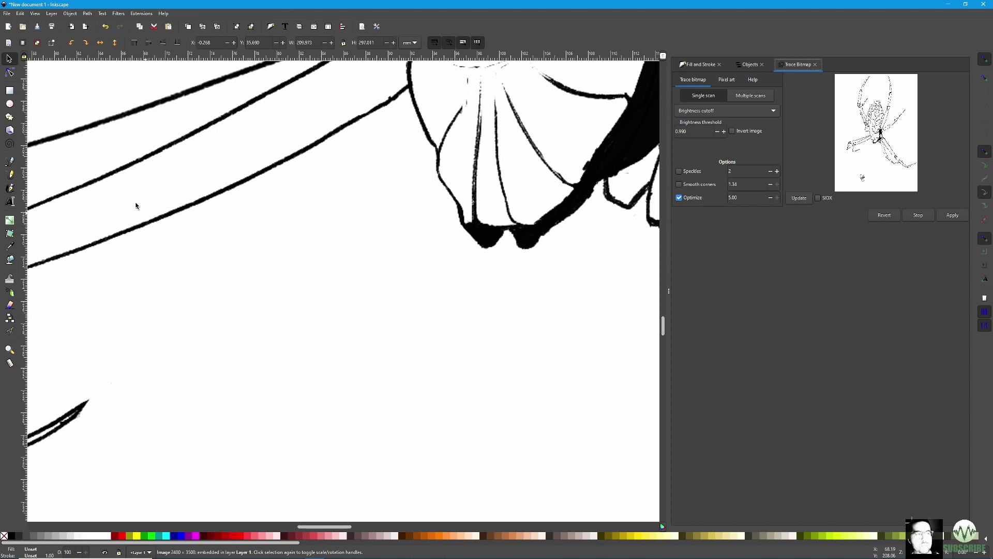
left_click(414, 43)
left_click(410, 57)
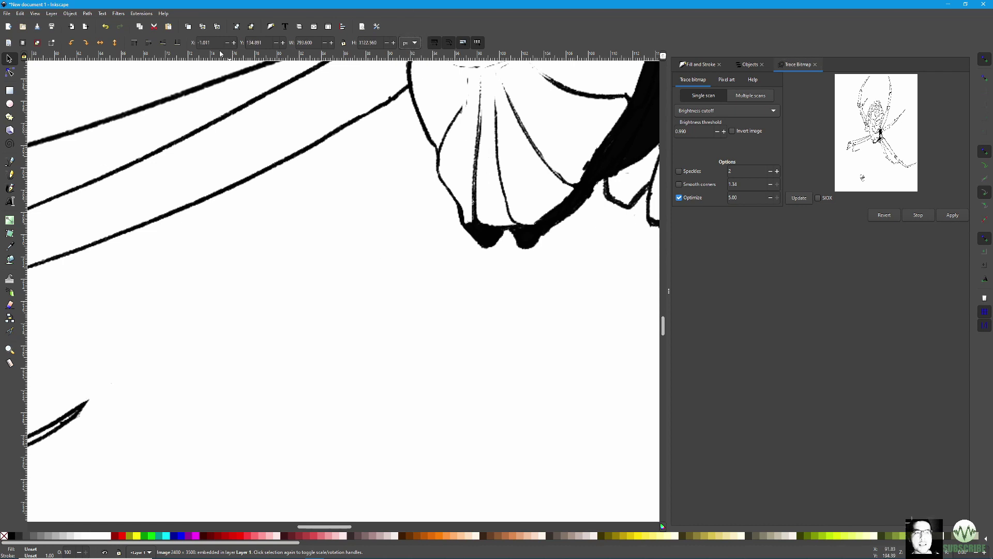
left_click(408, 43)
left_click(412, 30)
left_click(413, 43)
left_click(413, 57)
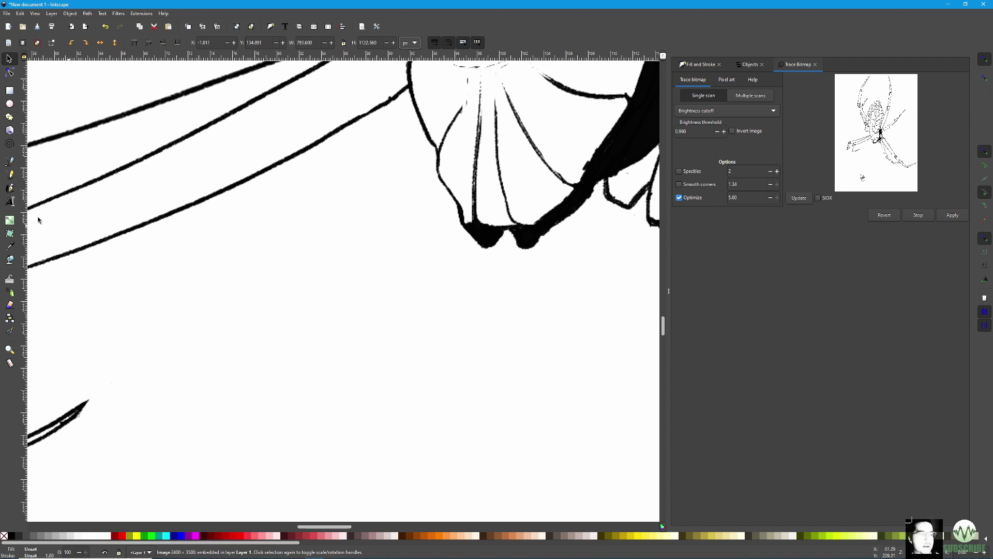
- Draw a small rectangle and show its width and height in px instead of mm
left_click(10, 91)
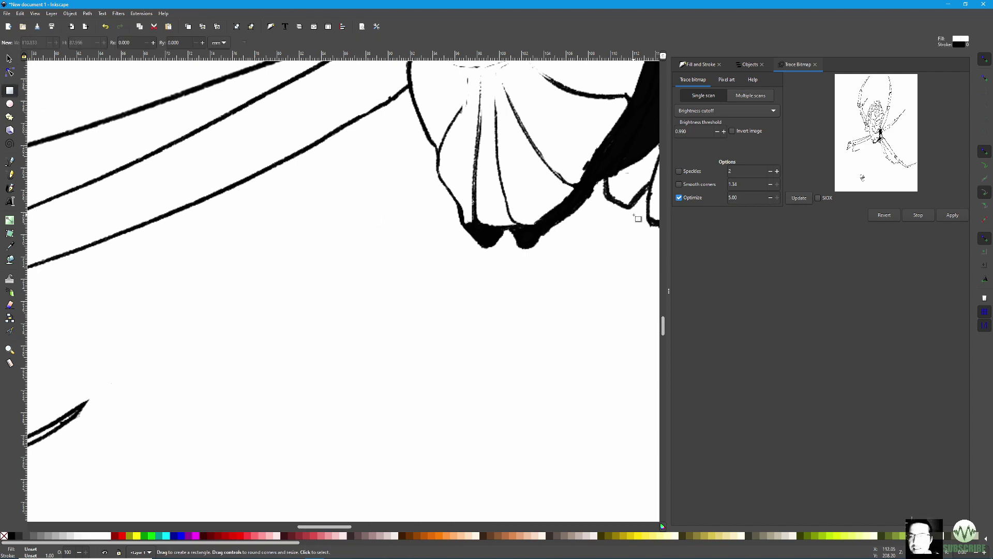
left_click_drag(635, 214, 637, 219)
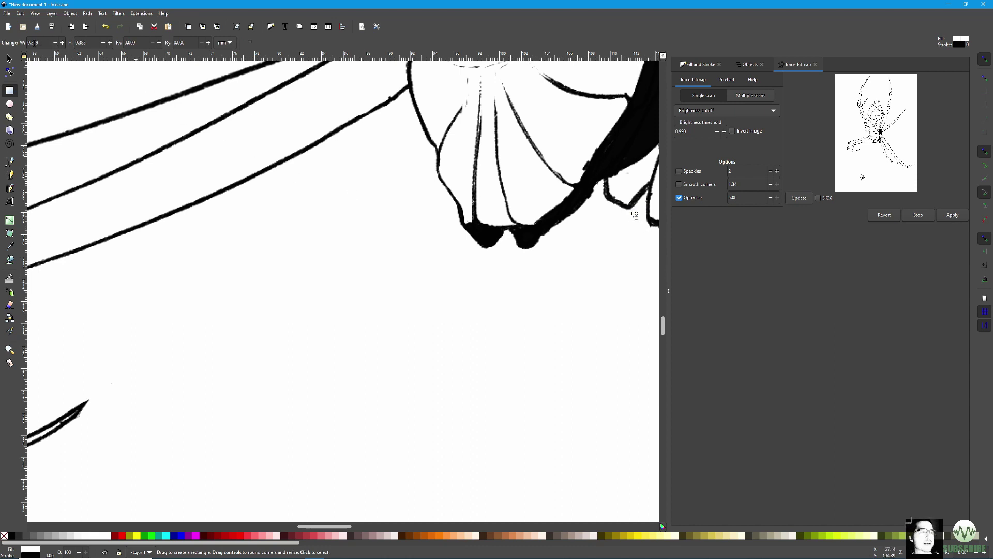
left_click(225, 43)
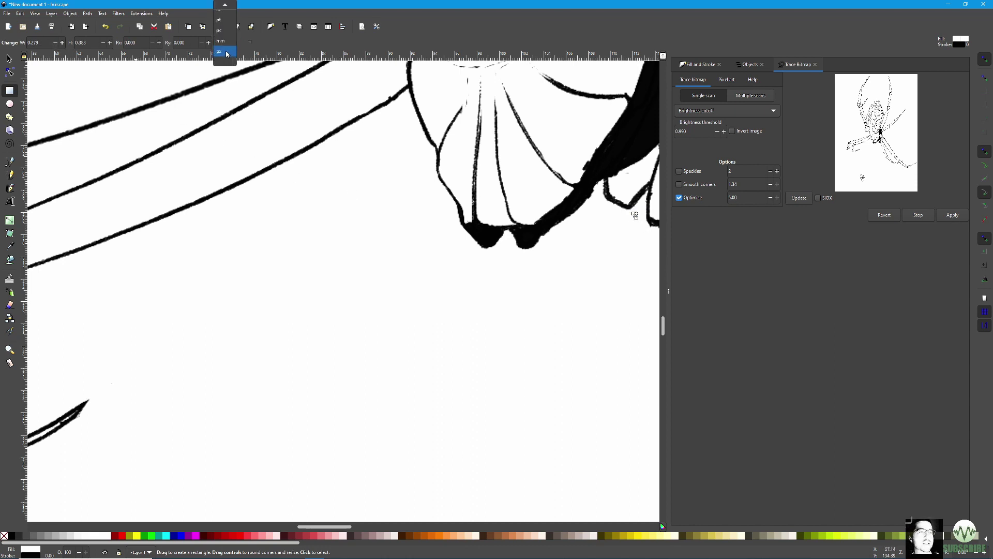
left_click(225, 38)
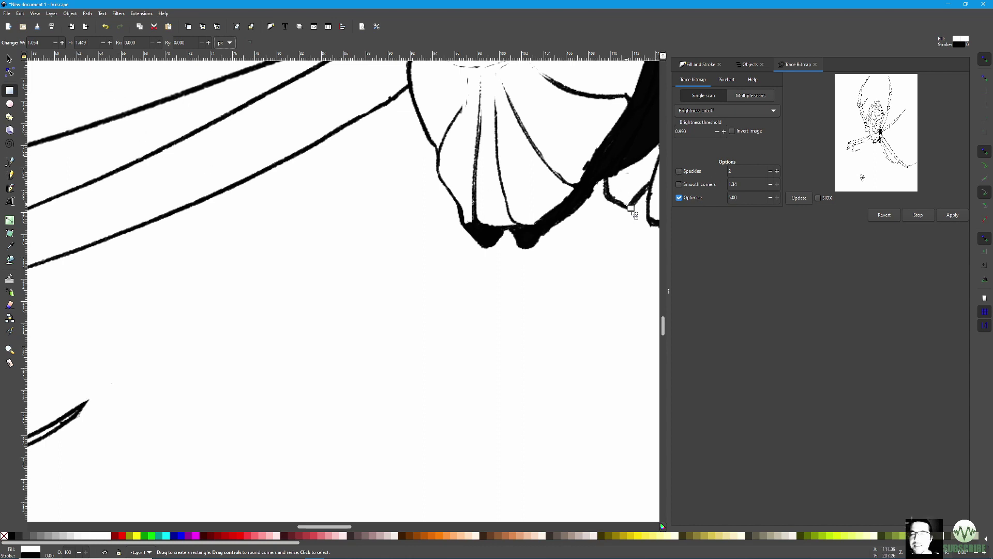
- Enable speckle suppression at 8, then select the embedded line-art image with the Selector tool
key("Escape")
left_click(757, 172)
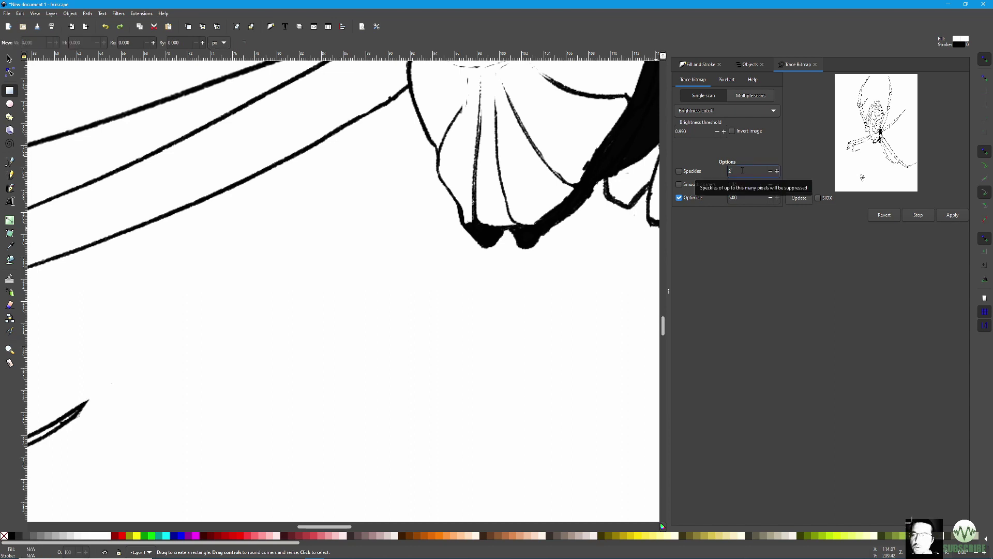
type("8")
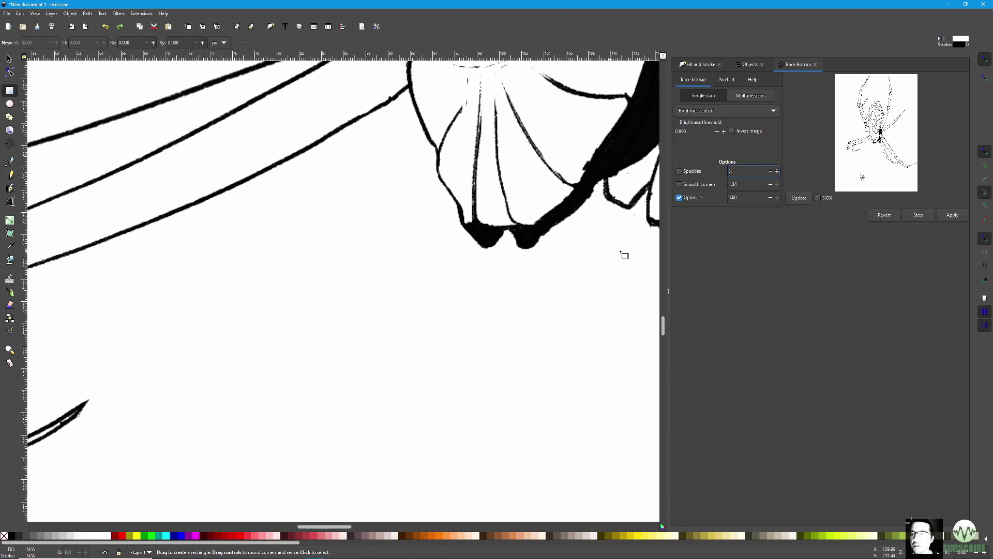
left_click(679, 170)
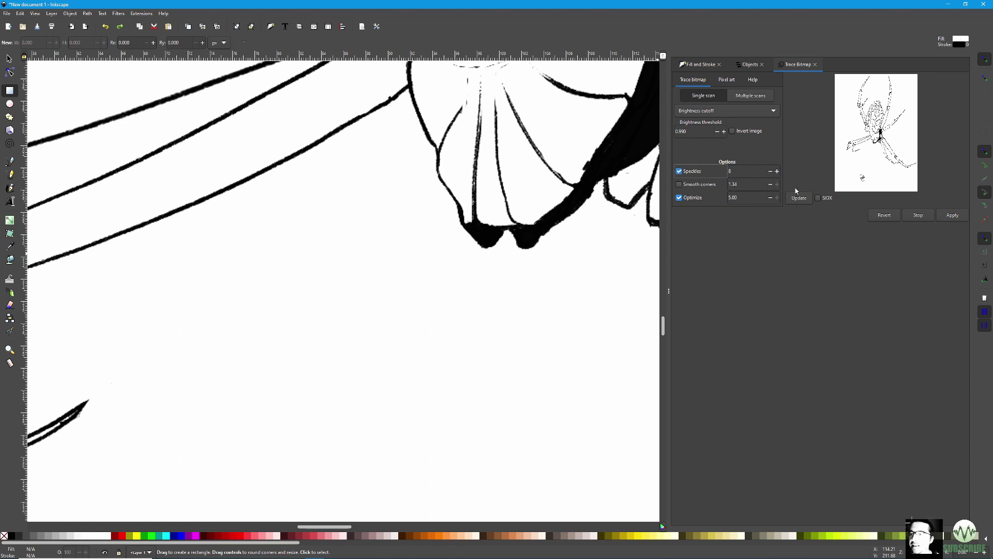
left_click(953, 216)
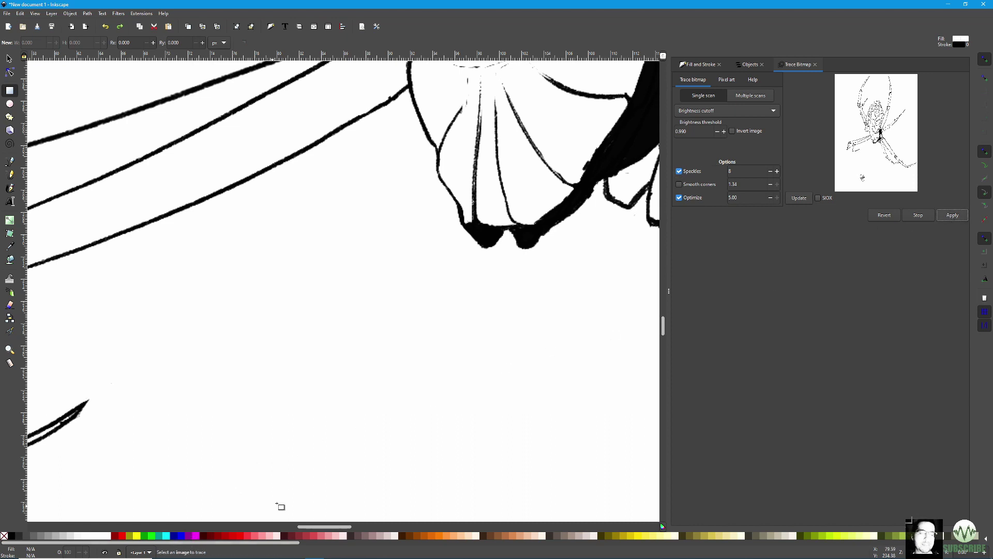
key("s")
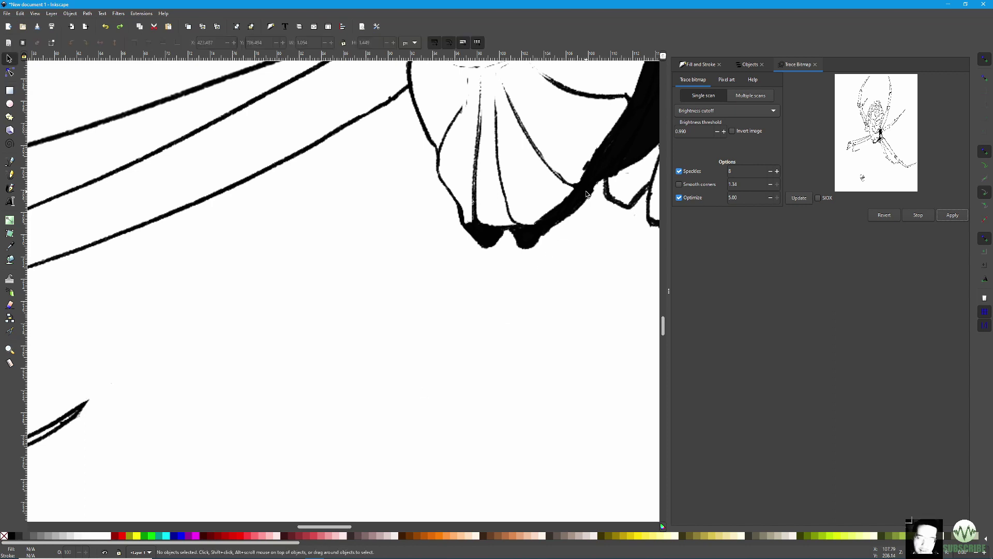
left_click(579, 197)
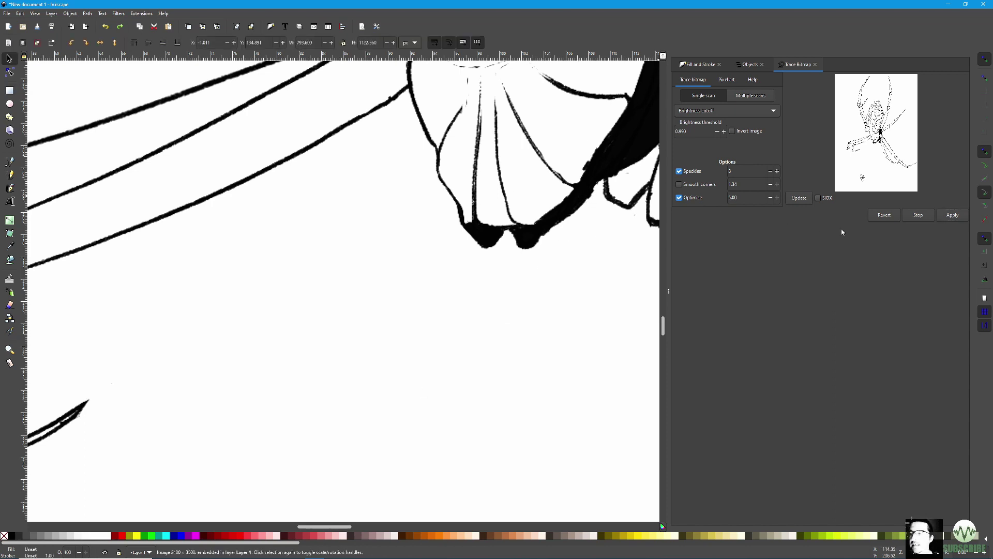
- Apply Trace Bitmap to the line art, creating path1680 with 19554 nodes, and inspect it
left_click(954, 216)
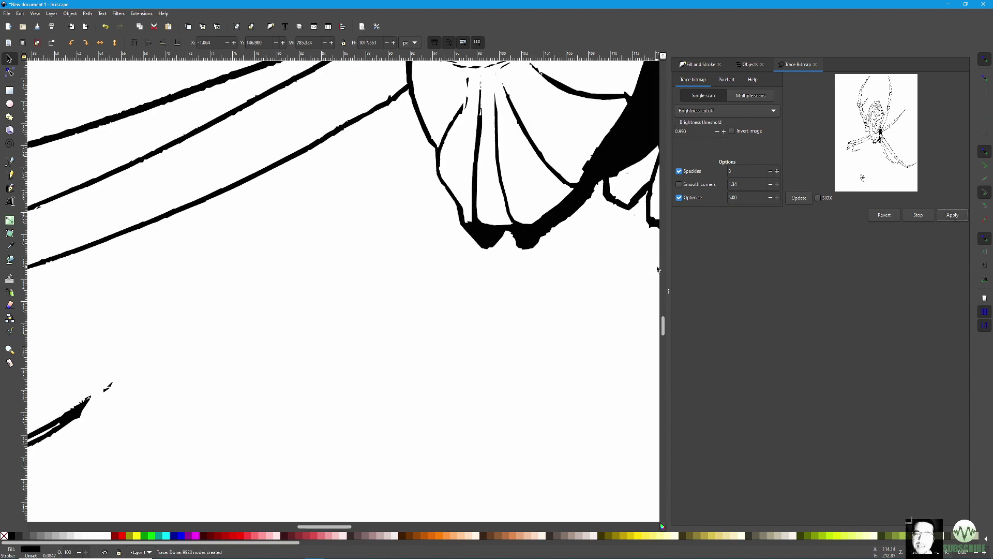
key("plus")
key("plus")
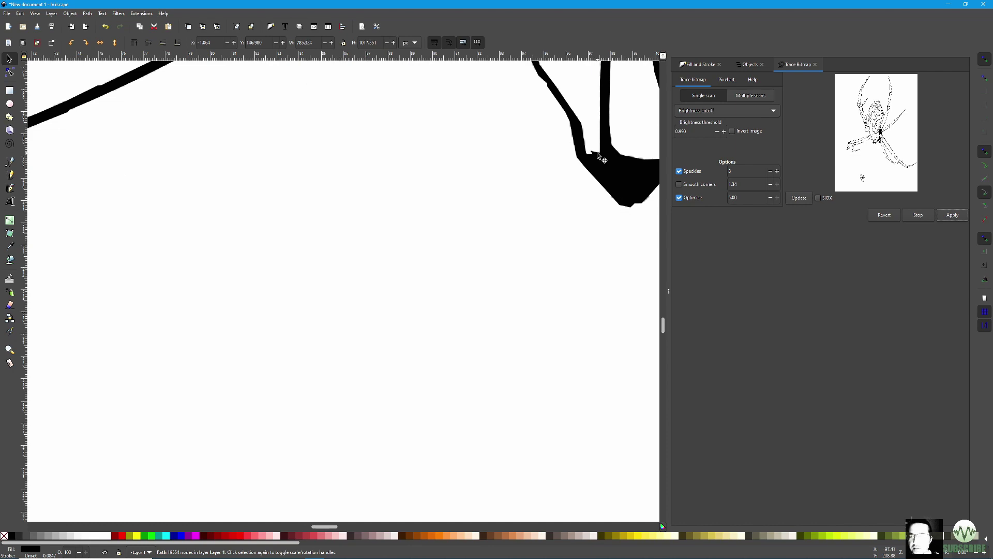
key("minus")
key("minus")
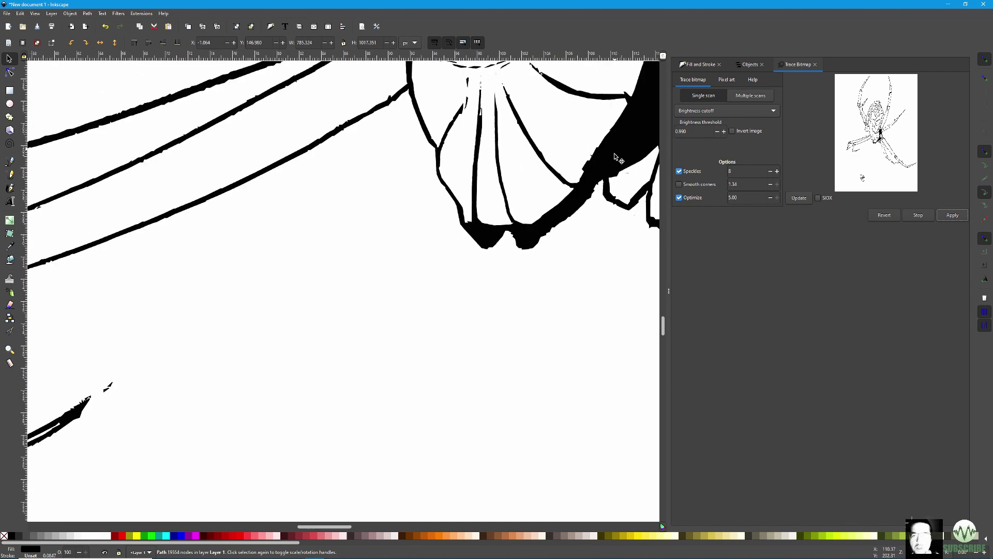
key("minus")
key("minus")
key("minus")
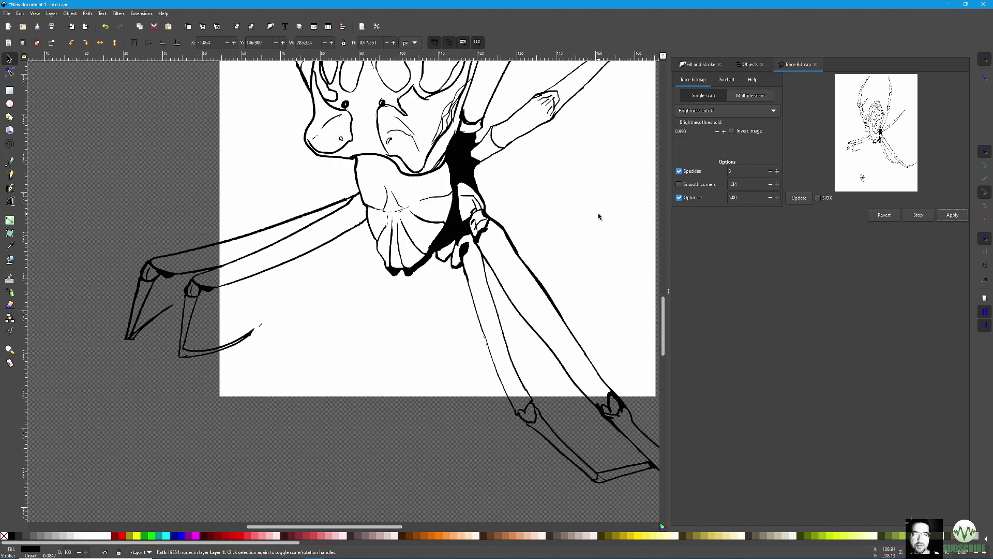
key("minus")
key("minus")
key("plus")
key("plus")
key("plus")
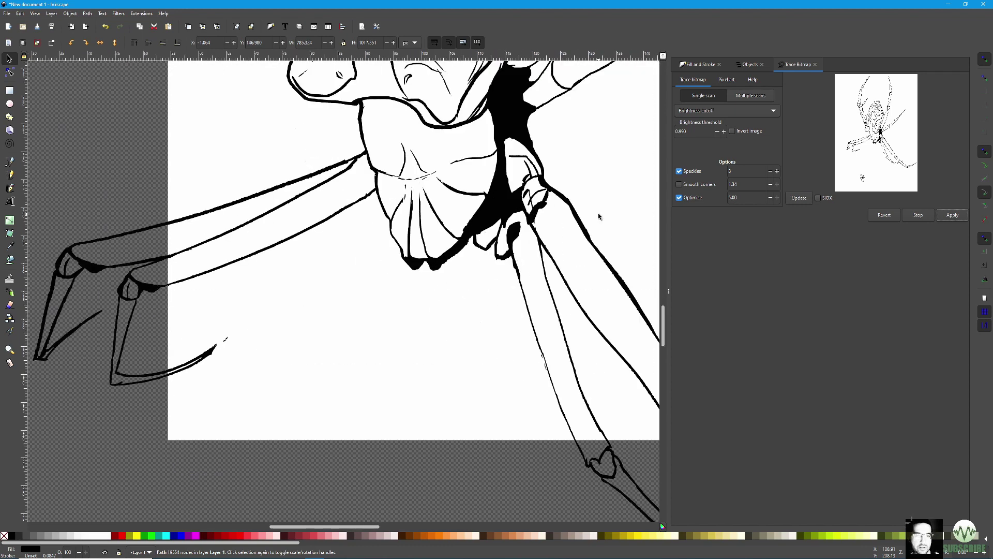
key("plus")
key("plus")
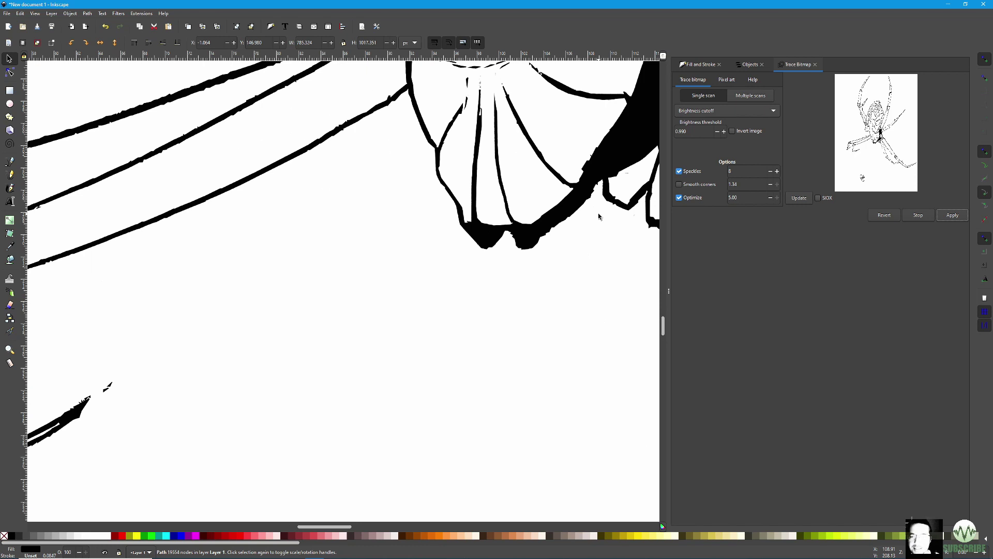
key("minus")
- Hide 'original lineart' in Objects and zoom in to check the traced edges
left_click(748, 65)
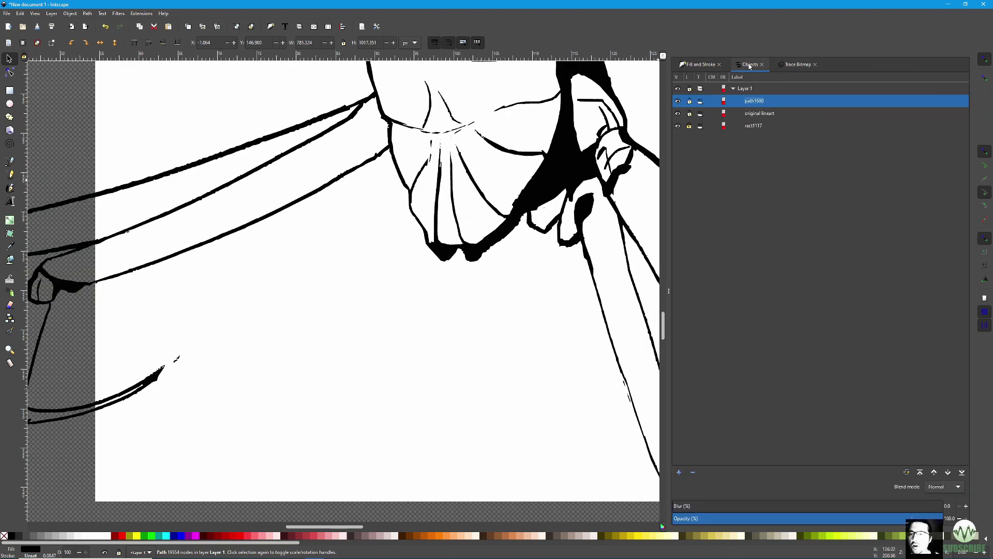
left_click(678, 113)
key("plus")
key("plus")
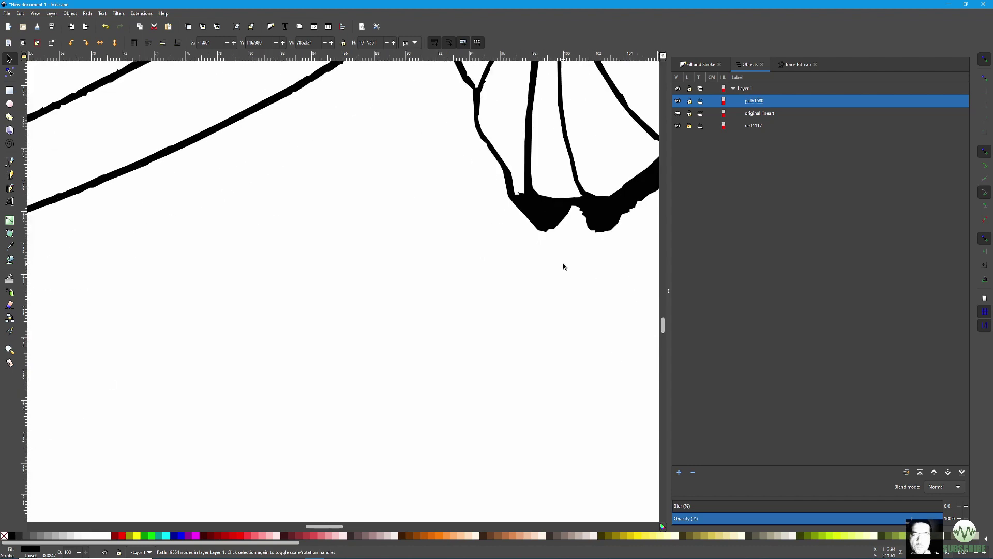
key("minus")
key("minus")
key("minus")
key("plus")
key("plus")
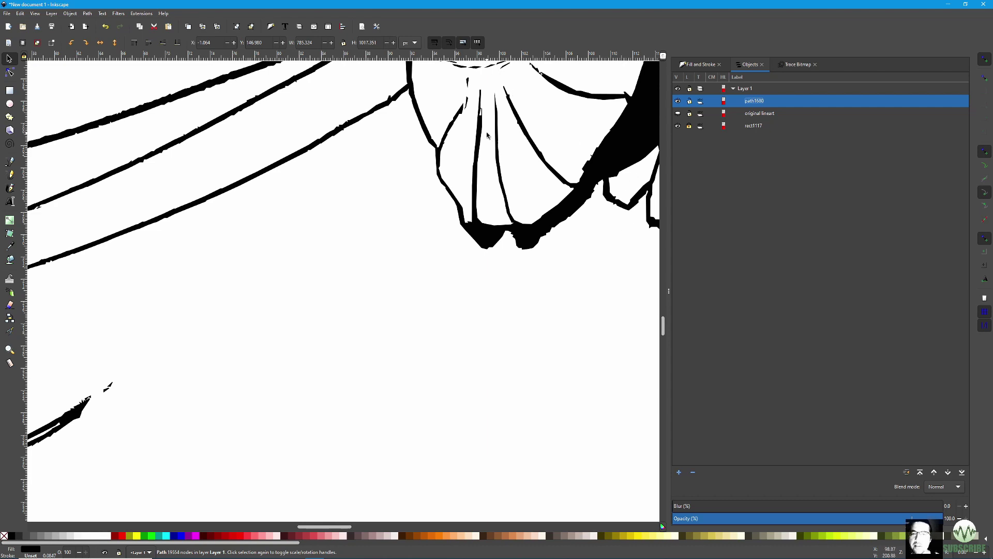
key("minus")
key("minus")
key("minus")
key("minus")
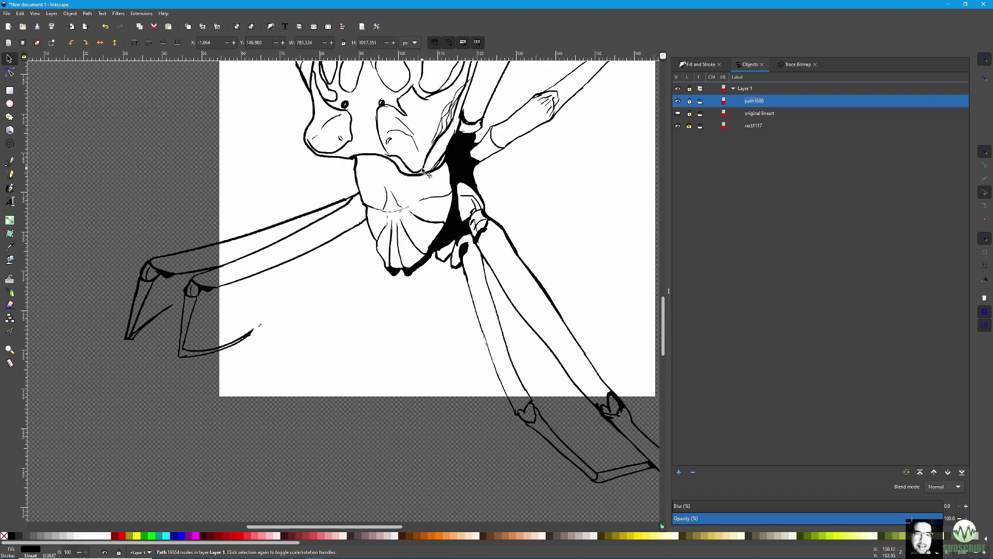
key("minus")
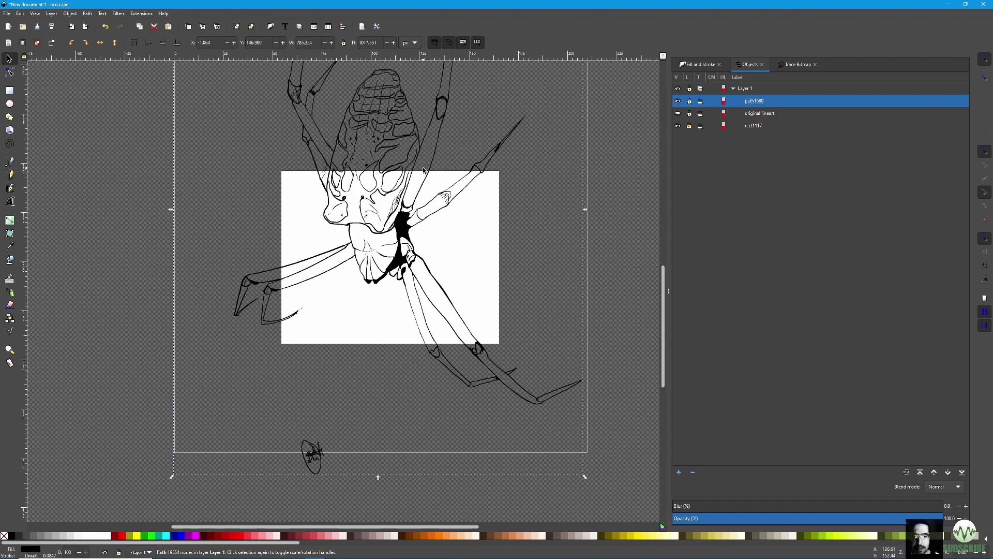
key("plus")
key("plus")
key("plus")
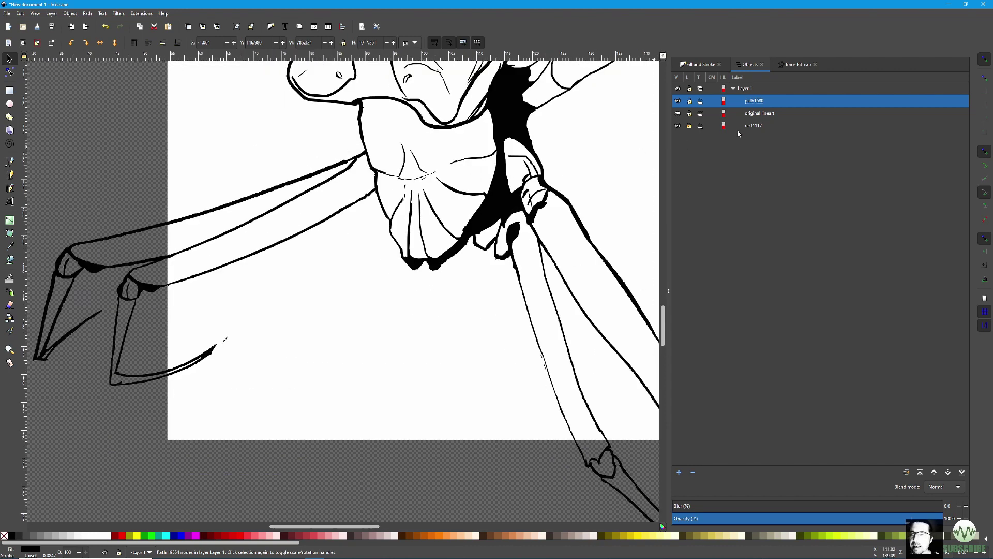
- Delete the path1680 trace and make 'original lineart' visible again
right_click(781, 101)
left_click(807, 275)
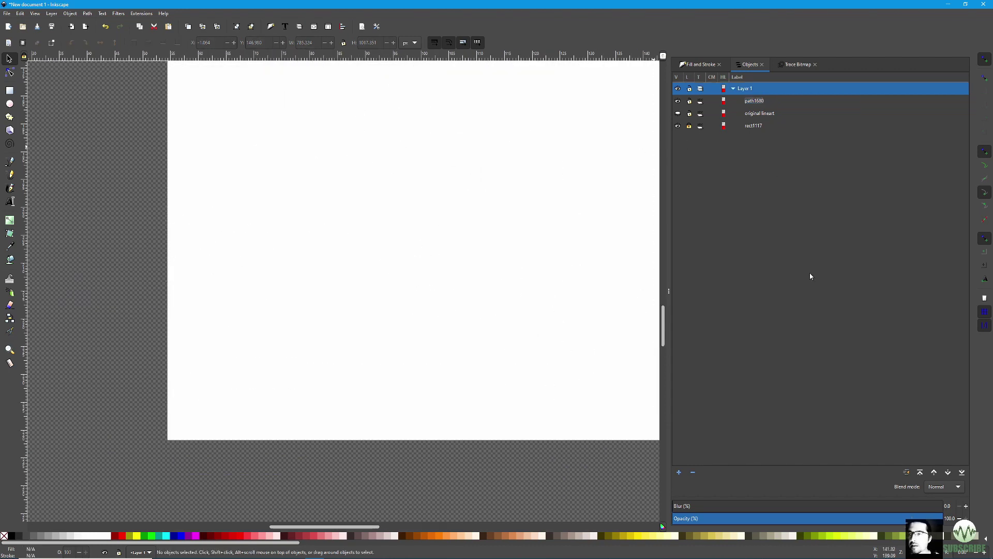
left_click(796, 67)
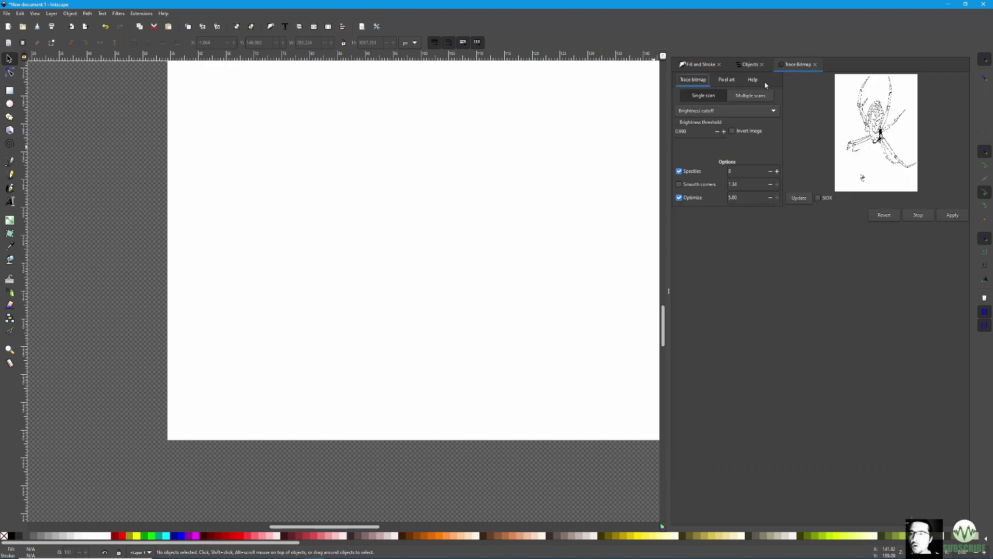
left_click(748, 65)
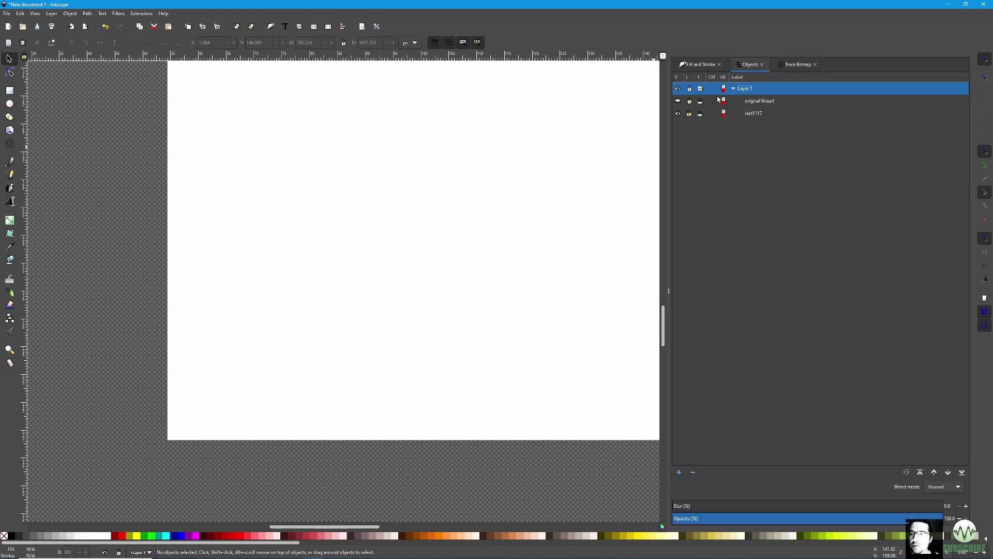
left_click(678, 102)
- Re-trace the line art image with smooth corners enabled, giving about 7000 nodes
left_click(787, 68)
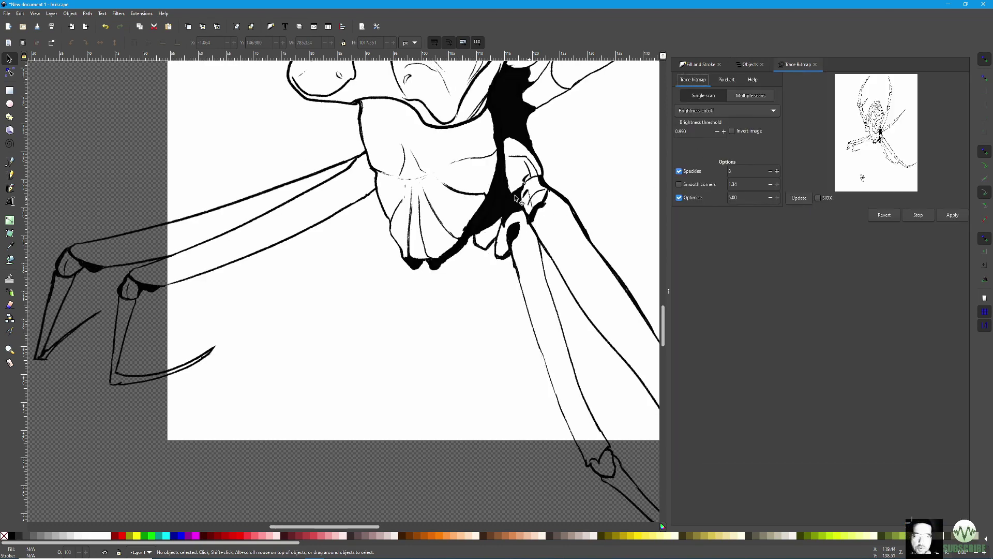
left_click(501, 206)
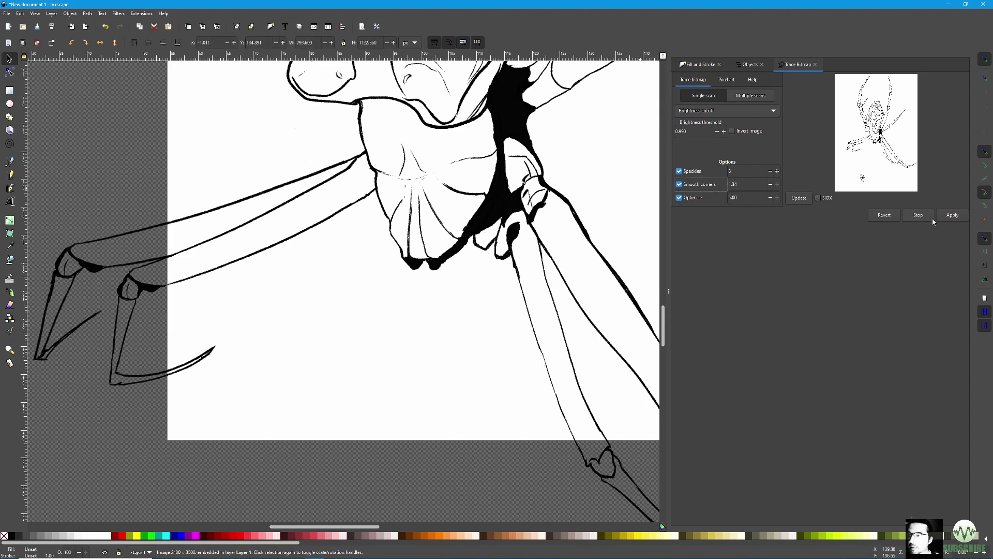
left_click(960, 215)
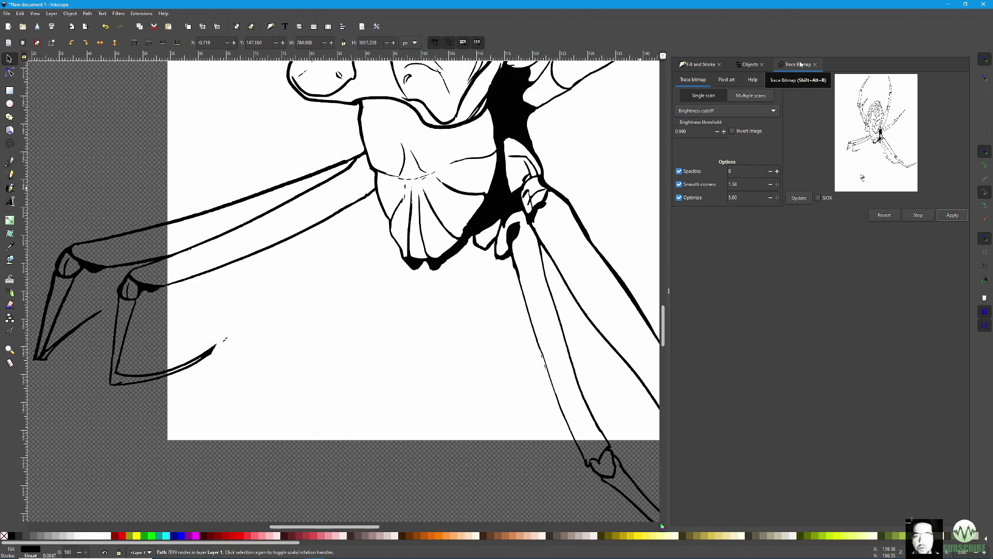
- Hide 'original lineart' in Objects and zoom in on the 7019-node traced path
left_click(749, 65)
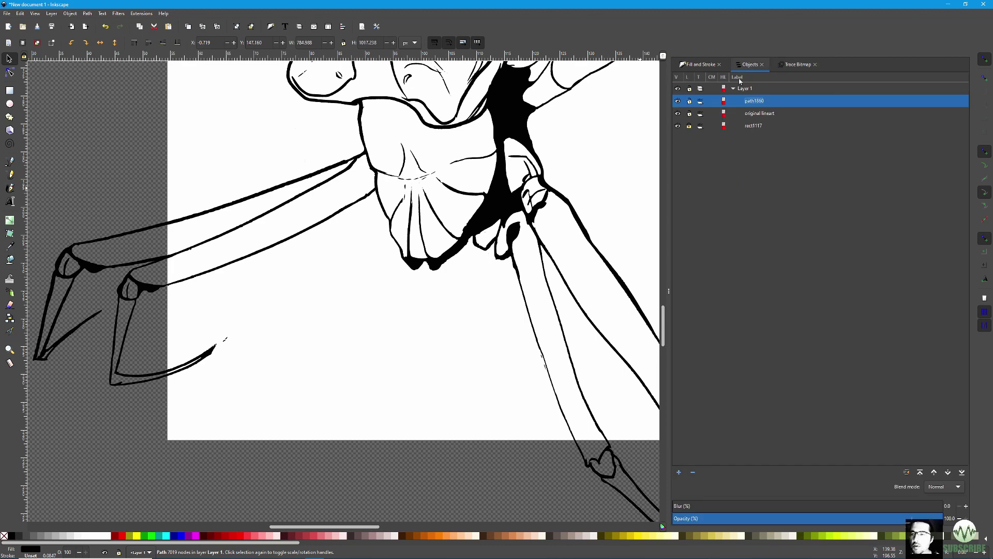
left_click(677, 113)
scroll(527, 235, "up", 3)
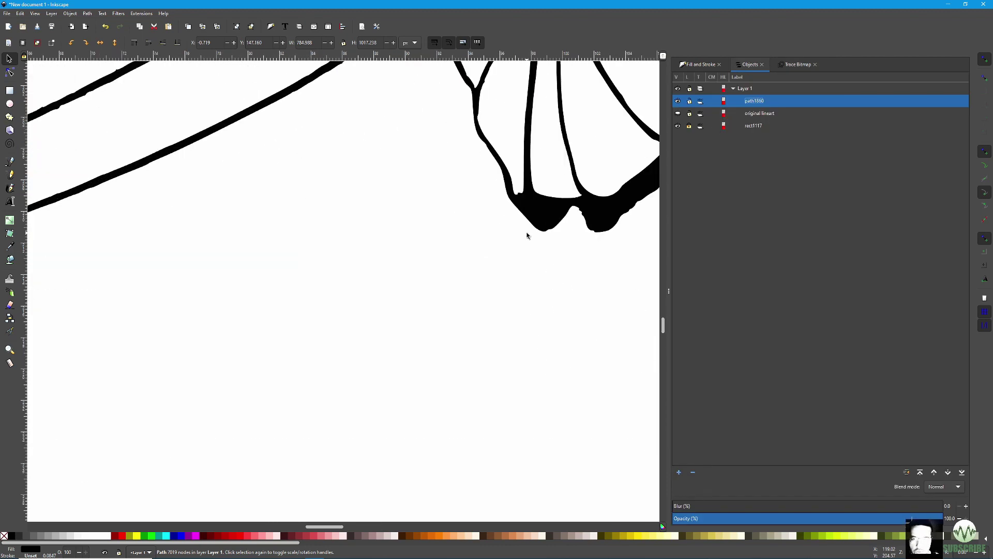
scroll(527, 235, "down", 2)
scroll(527, 236, "down", 4)
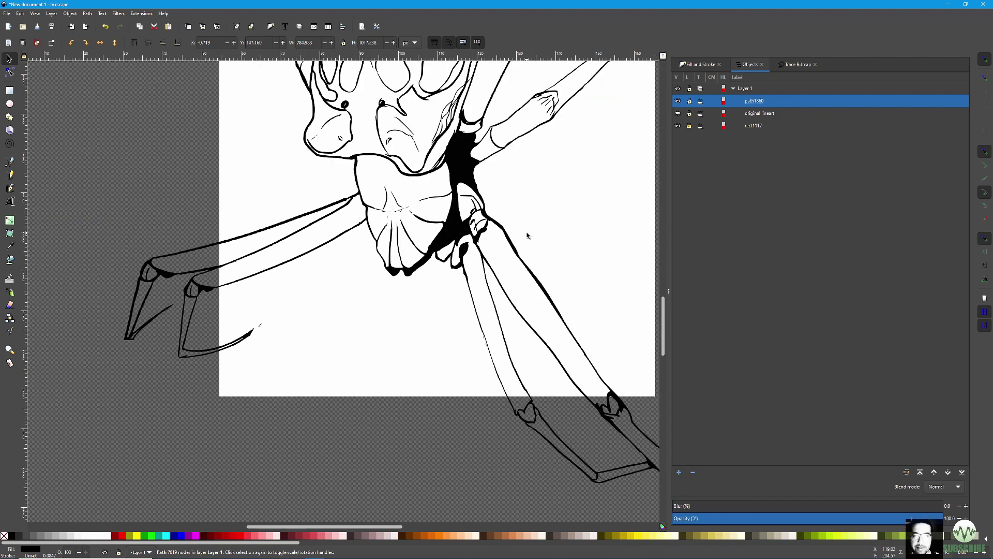
scroll(527, 235, "up", 3)
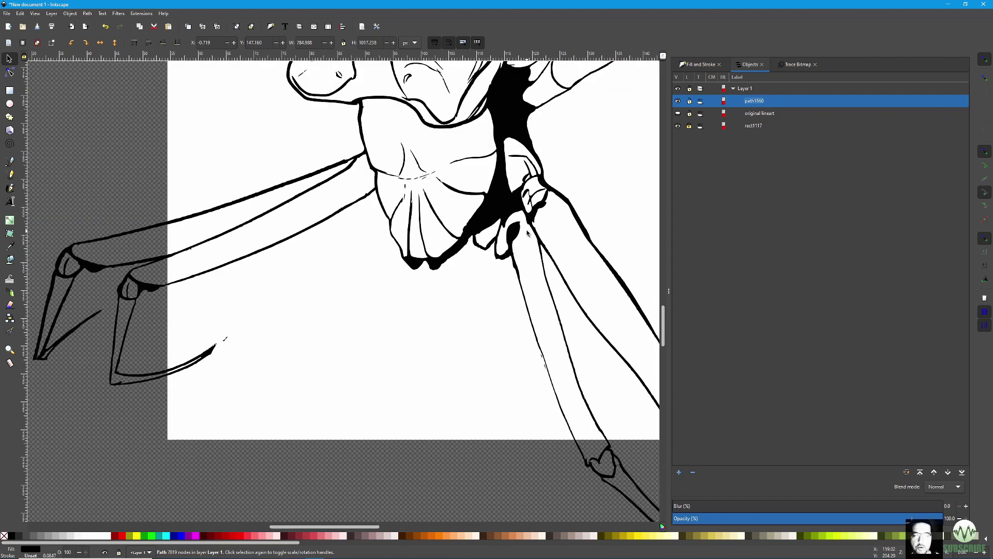
scroll(536, 223, "down", 1)
key("plus")
key("plus")
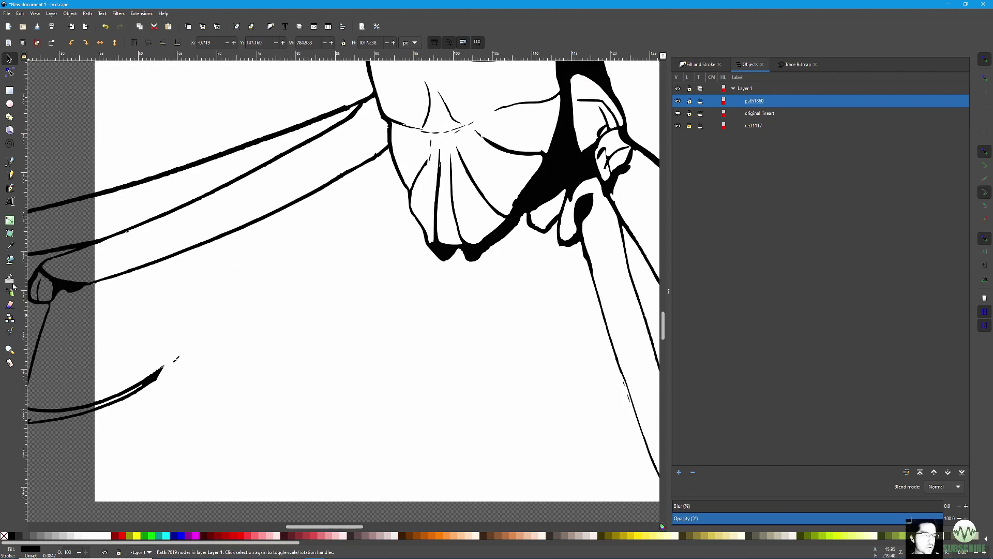
- Paint-bucket fill the gap beside the leg and the ruffled area below the head yellow
left_click(10, 259)
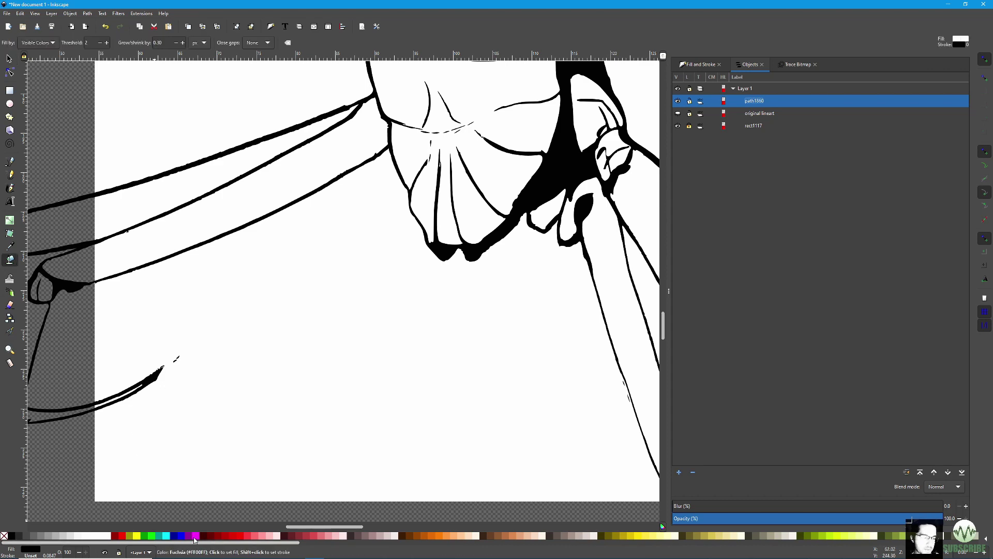
left_click(138, 536)
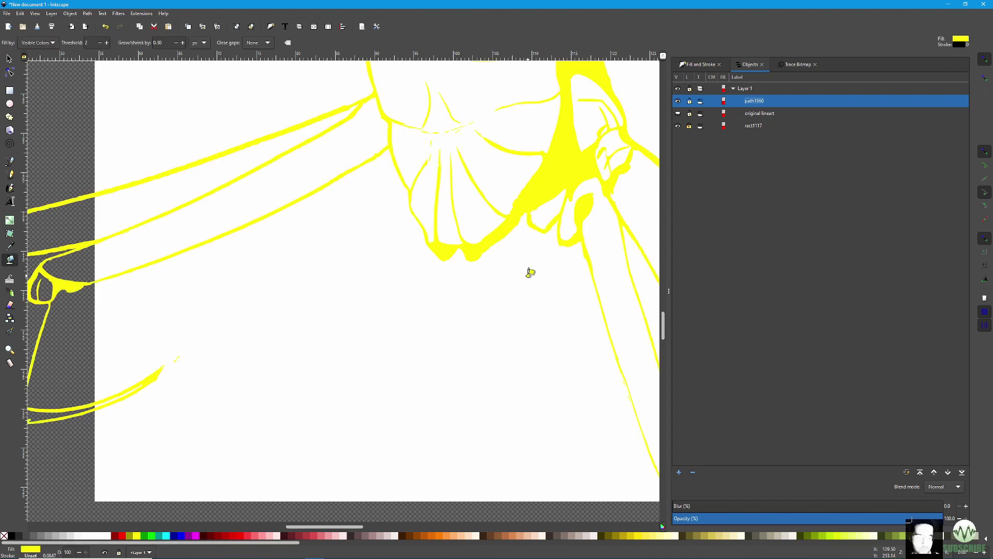
key("ctrl+z")
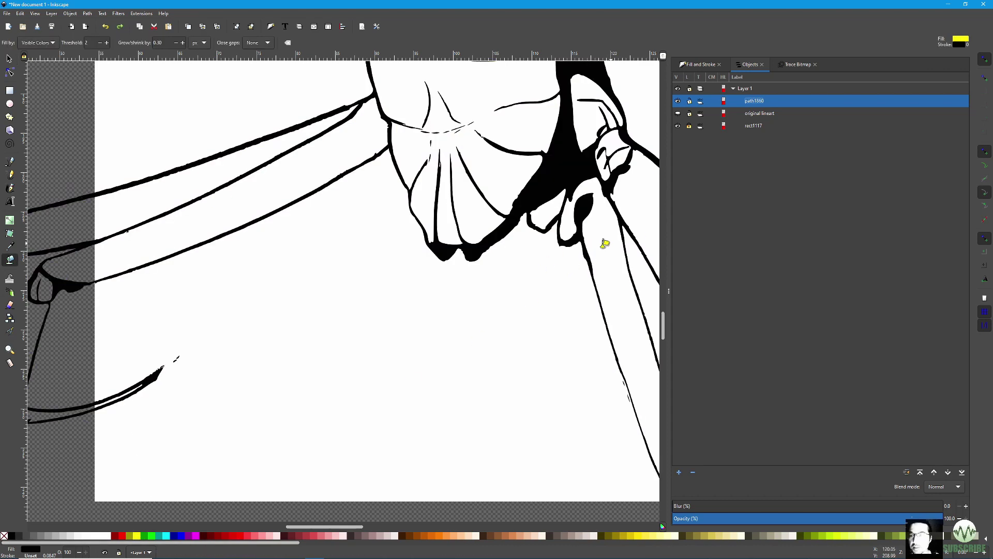
left_click(545, 213)
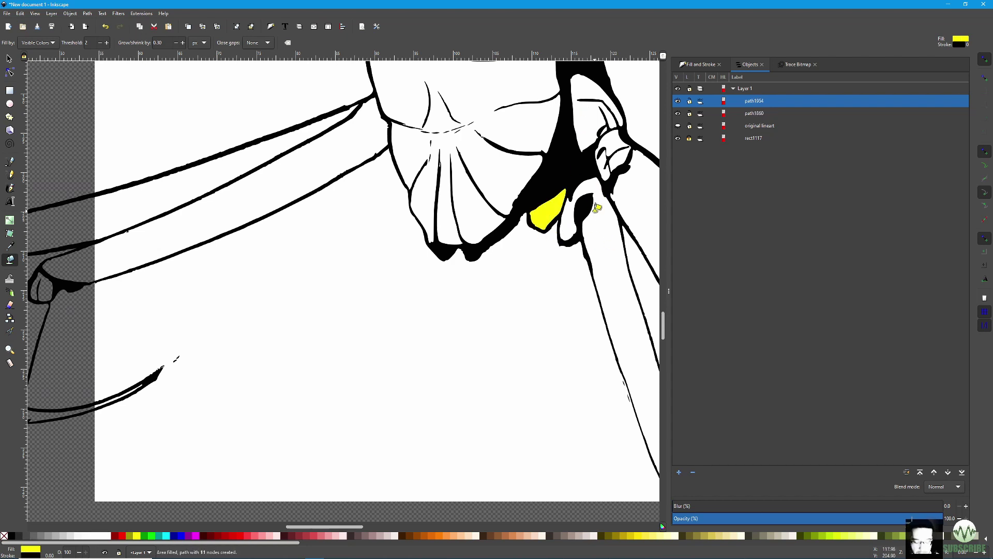
left_click(477, 212)
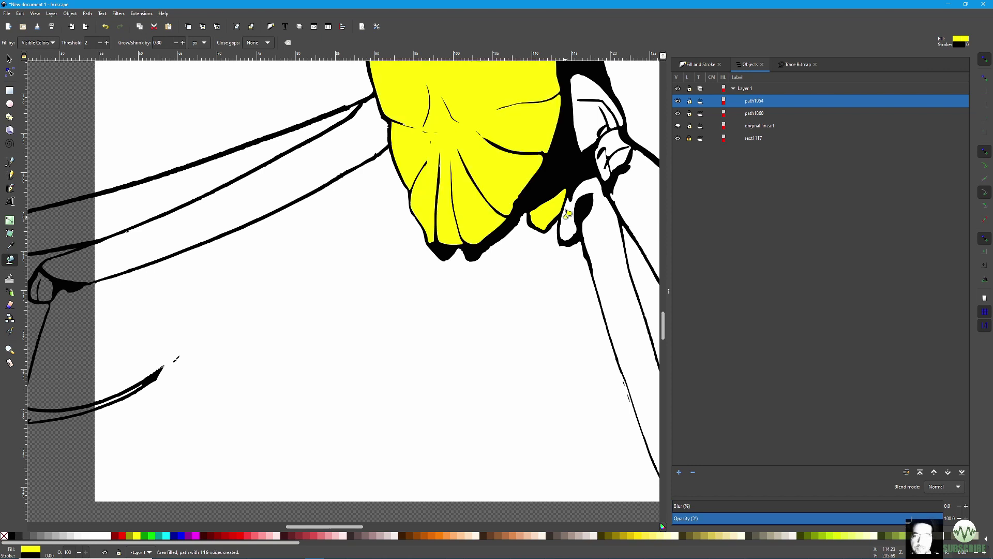
key("plus")
key("plus")
key("plus")
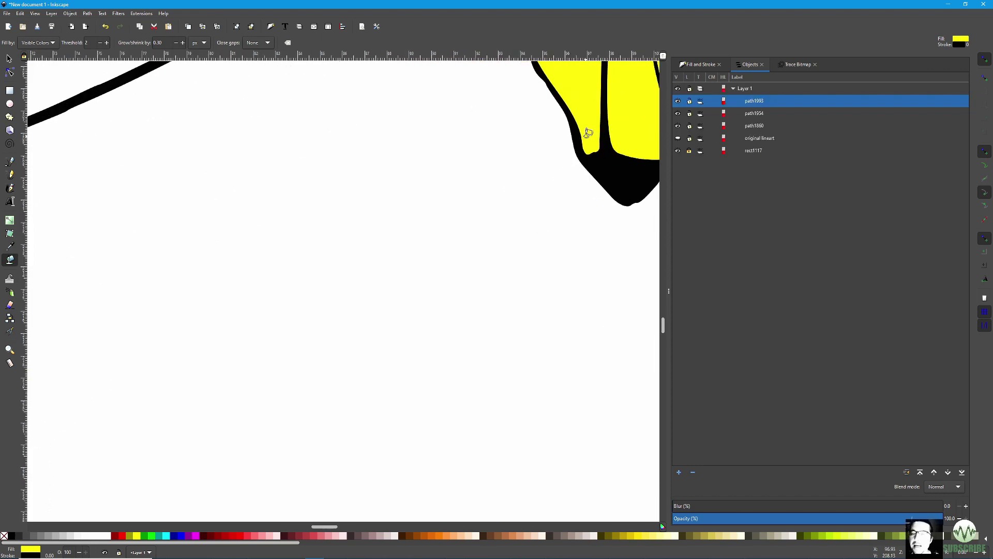
key("minus")
key("minus")
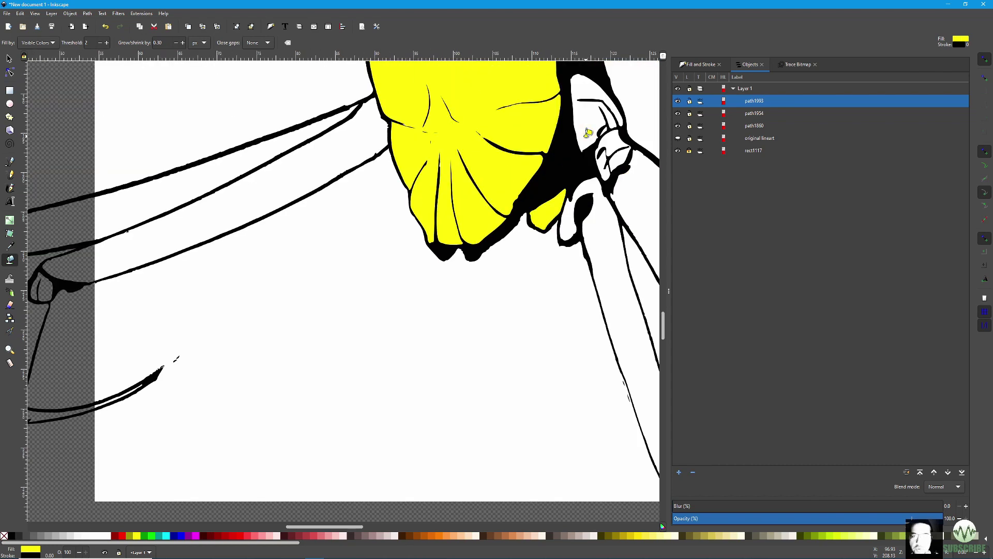
key("plus")
key("plus")
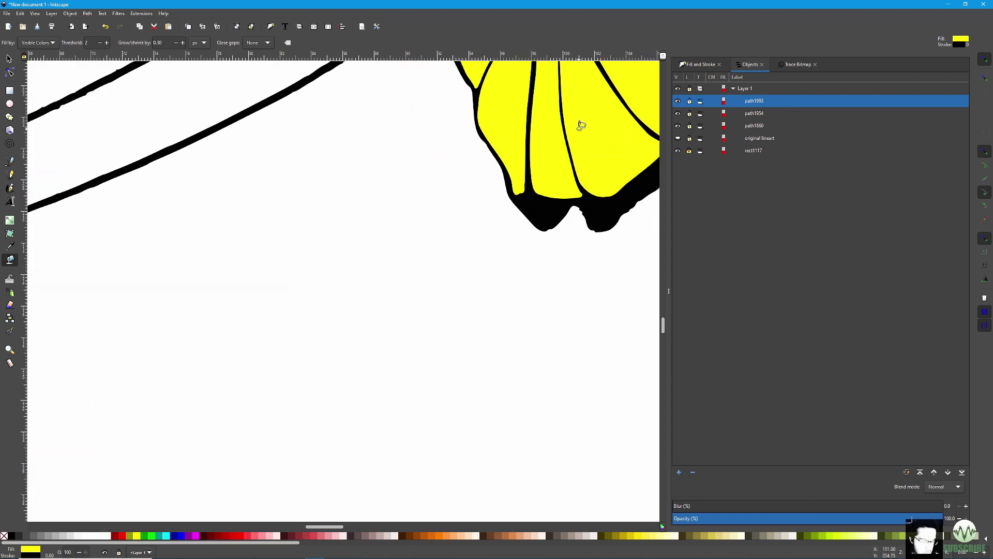
key("s")
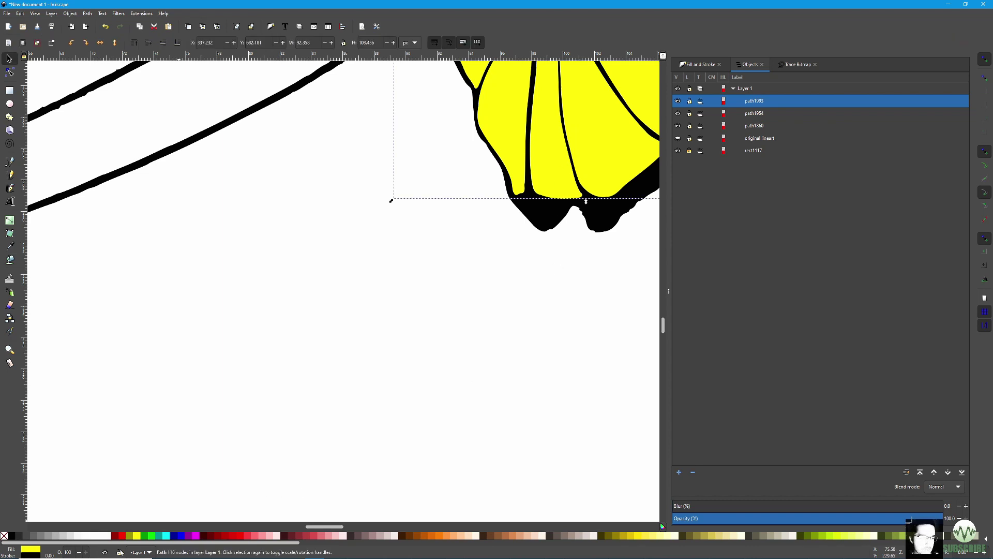
- Recolour the ruffled-area fill path1993 blue and zoom in close on its inner lines
left_click(182, 538)
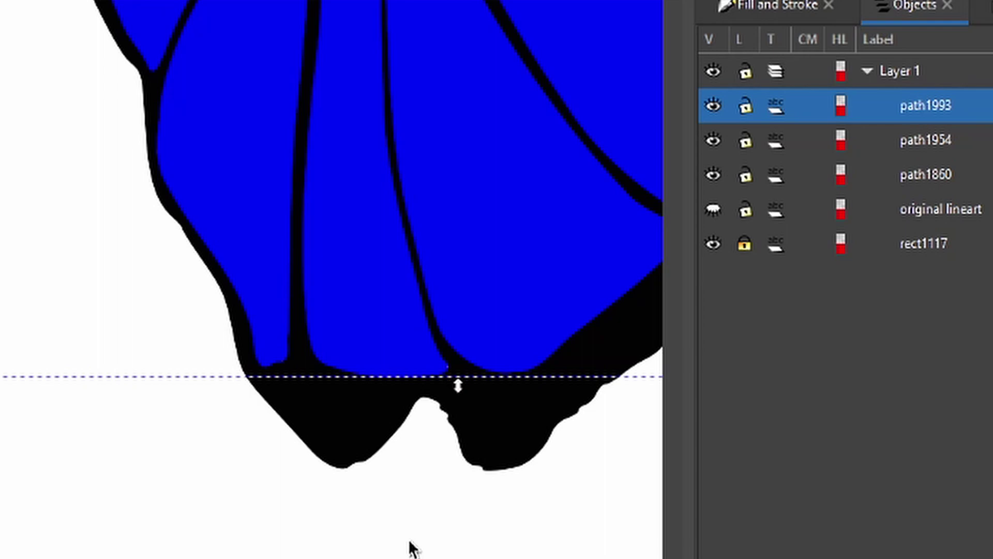
scroll(569, 258, "up", 1)
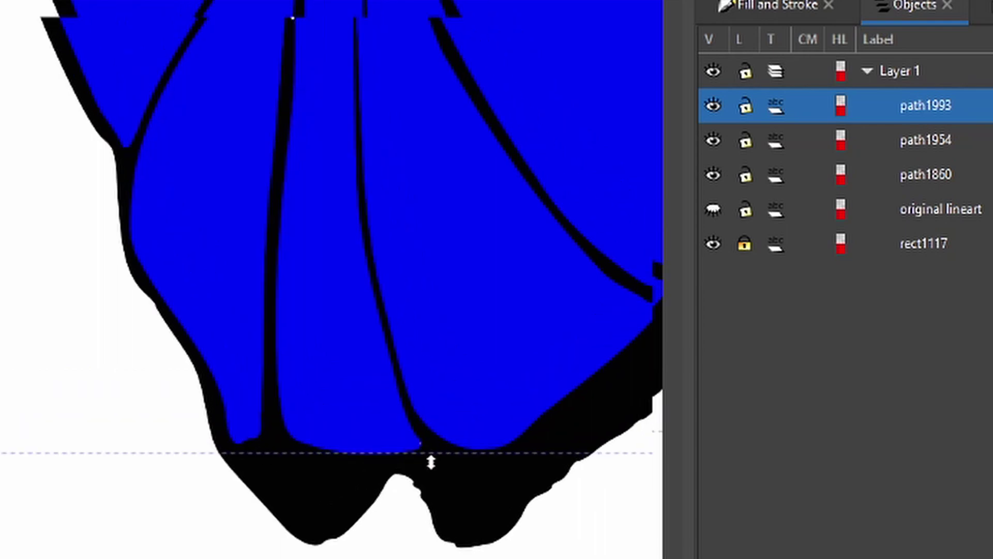
scroll(430, 462, "up", 3)
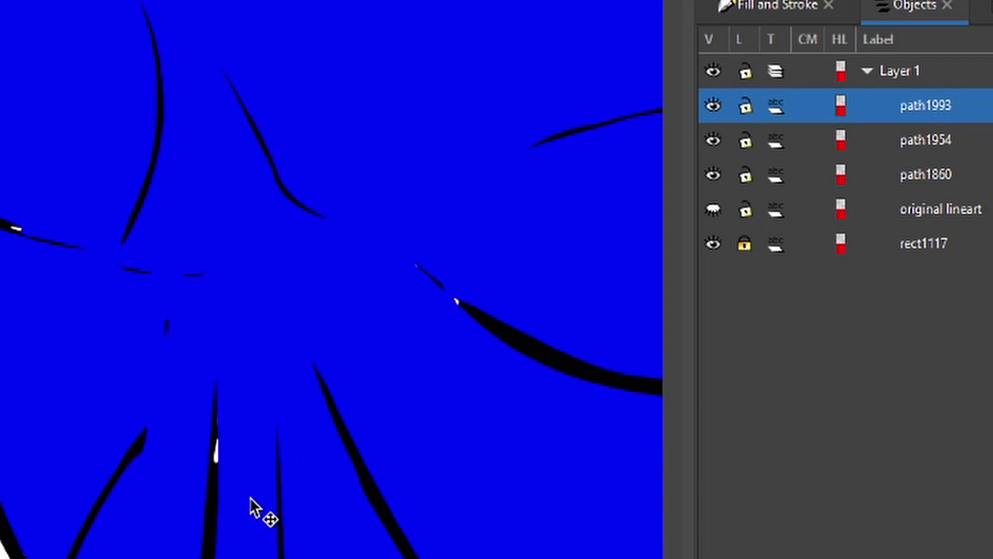
scroll(249, 498, "up", 2)
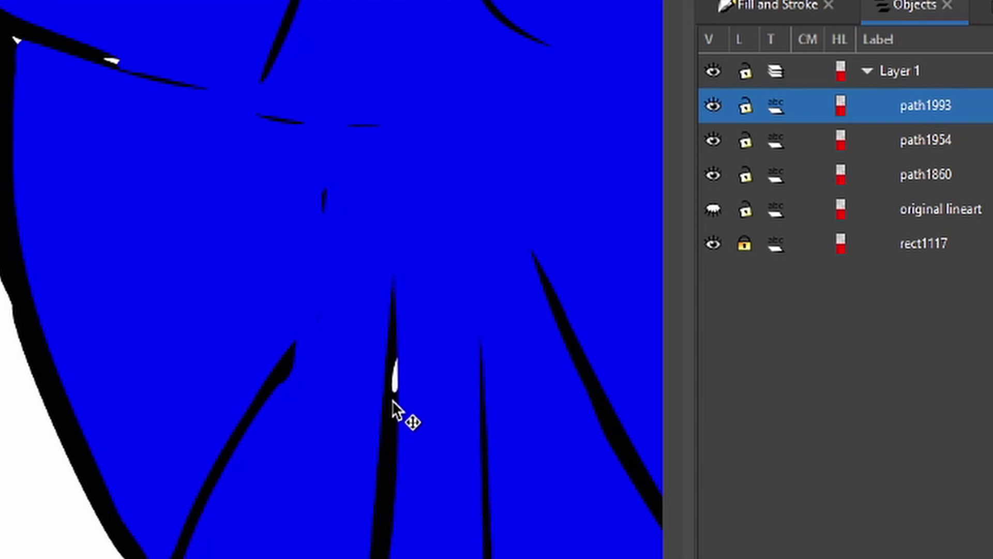
- Drag path1993's edge segment with the Node tool to cover the white gap beside the black line
key("n")
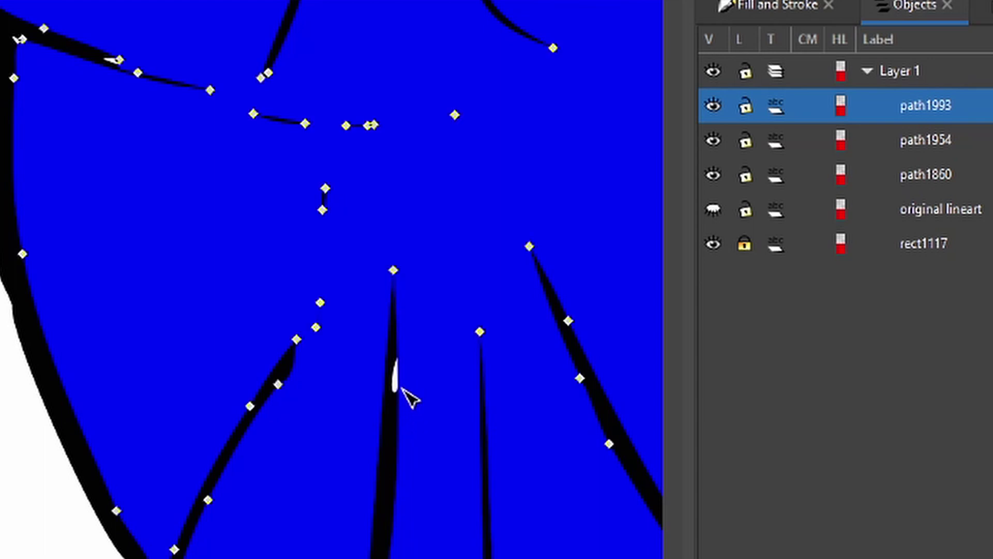
left_click(406, 394)
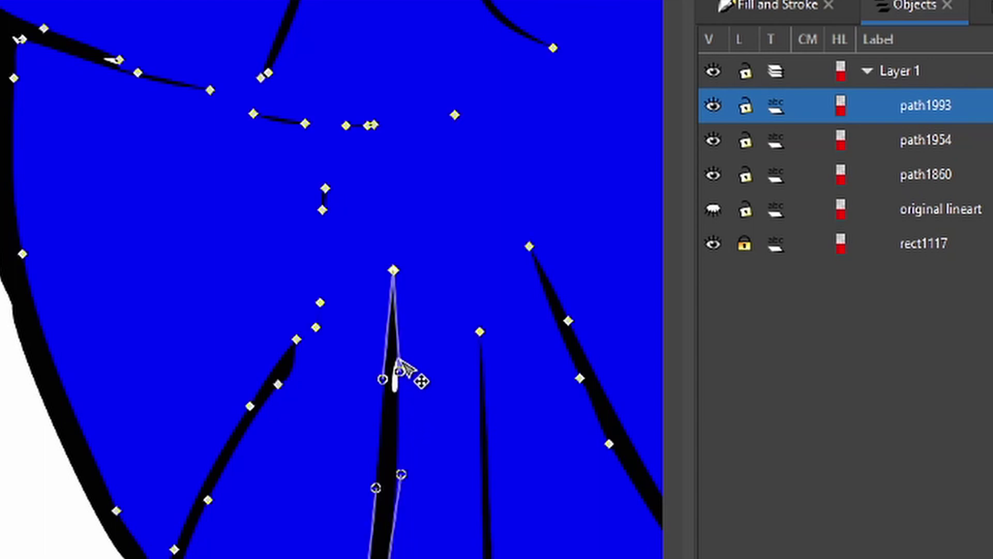
left_click_drag(406, 378, 454, 353)
left_click(409, 393)
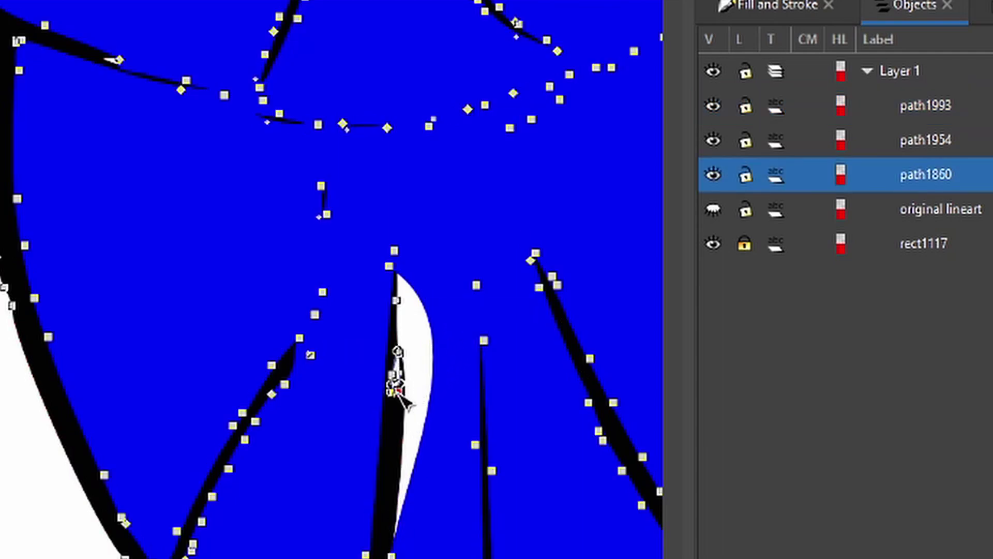
left_click(399, 390)
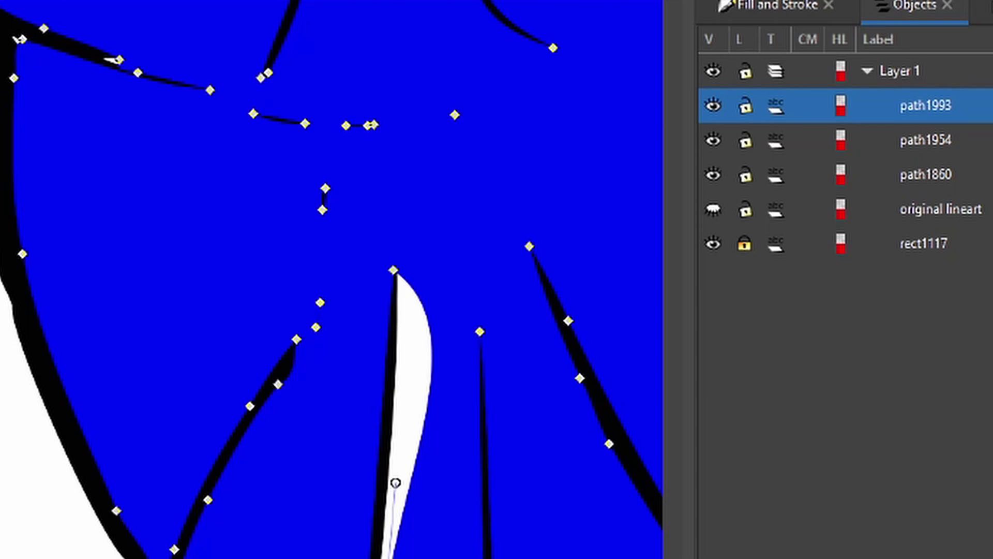
mouse_move(395, 482)
left_mouse_down()
mouse_move(390, 467)
mouse_move(375, 468)
mouse_move(396, 465)
mouse_move(375, 466)
mouse_move(406, 464)
mouse_move(383, 467)
mouse_move(400, 463)
mouse_move(388, 410)
left_mouse_up()
- Undo the edge bending and draw a small Pen patch over the white sliver
key("b")
key("ctrl+shift+f")
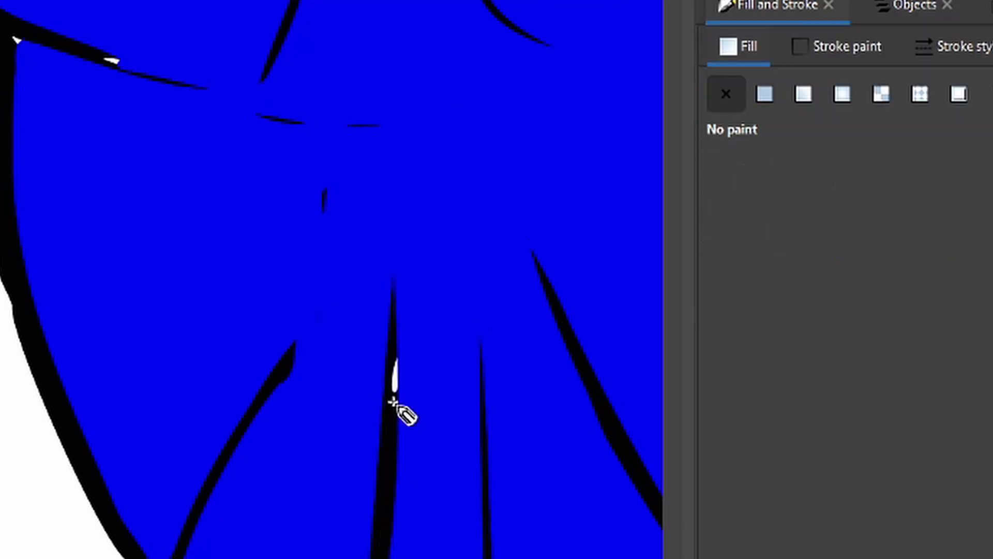
key("Escape")
double_click(394, 350)
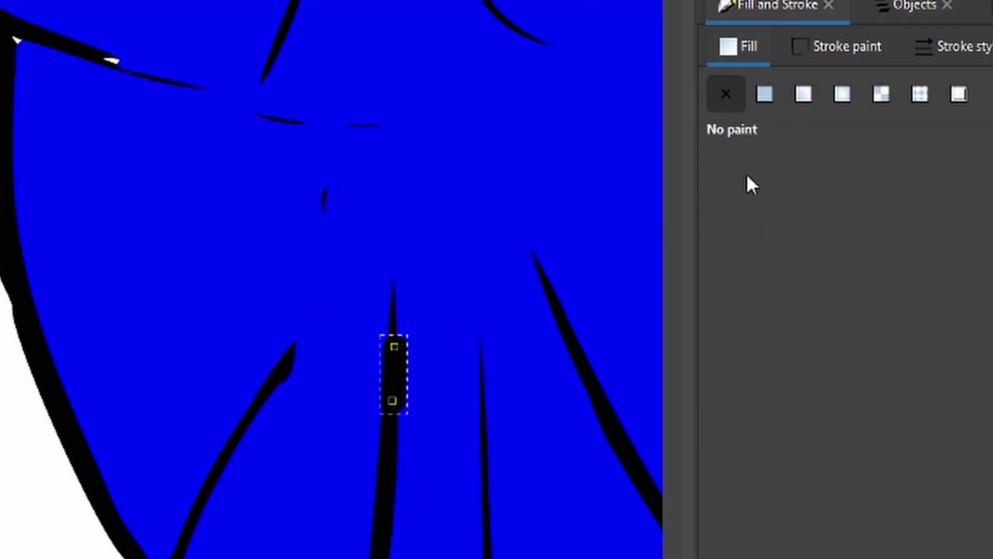
- Set the patch outline between 0.100 and 0.200 mm in Fill and Stroke, then delete and restore it
left_click(974, 49)
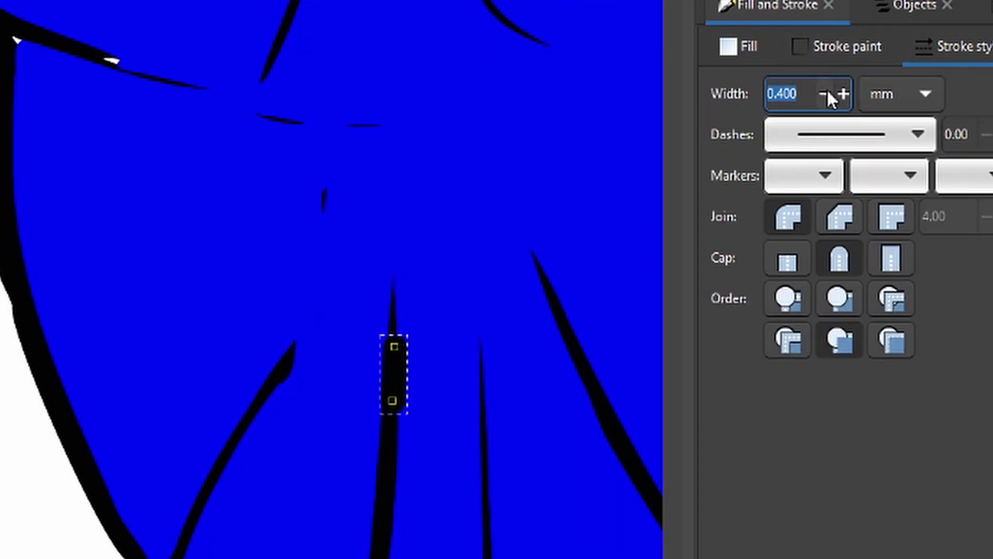
left_click(826, 91)
left_click(827, 91)
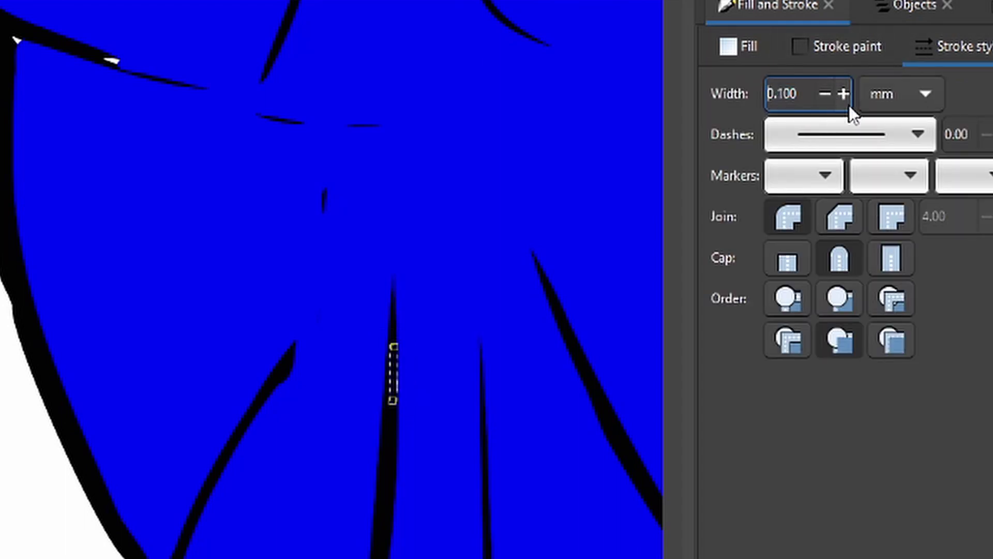
left_click(844, 94)
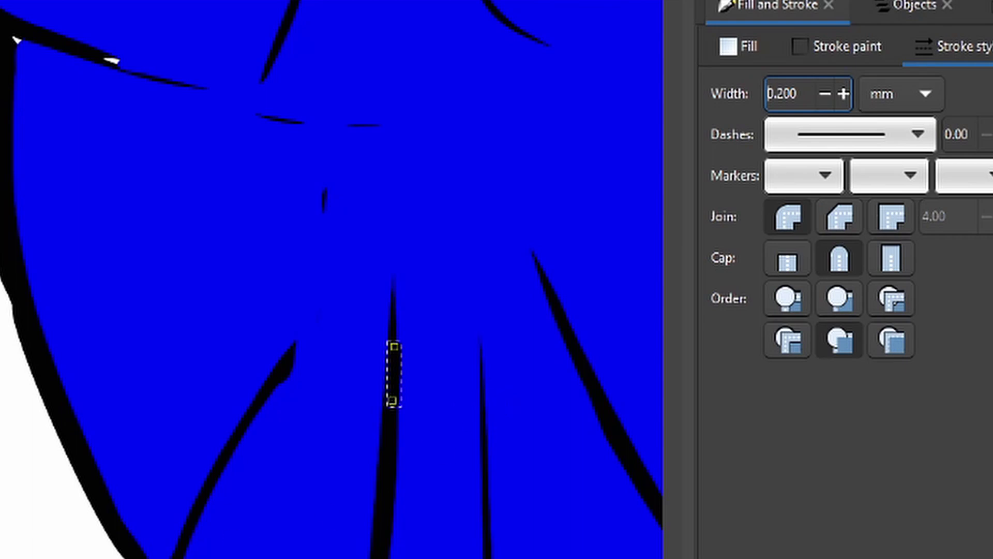
key("Delete")
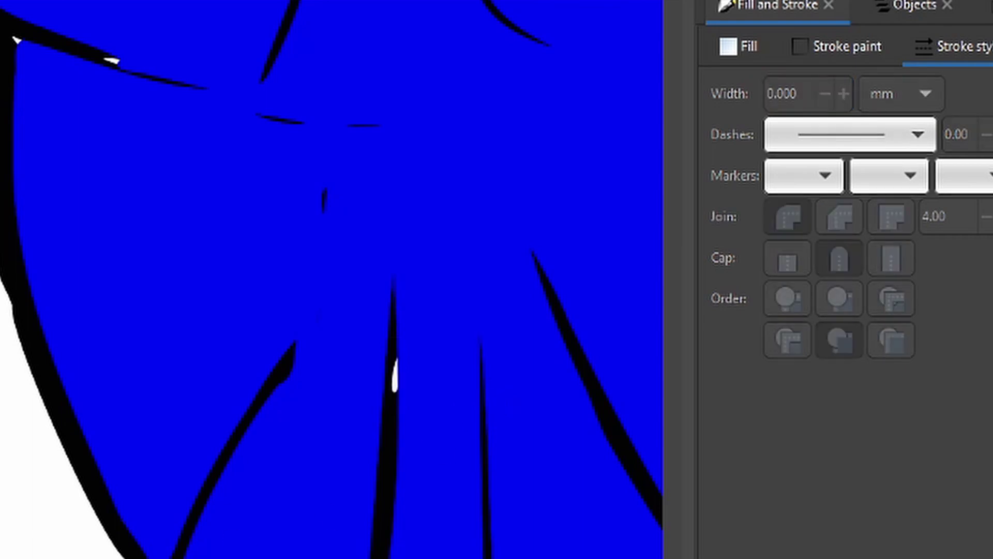
key("ctrl+z")
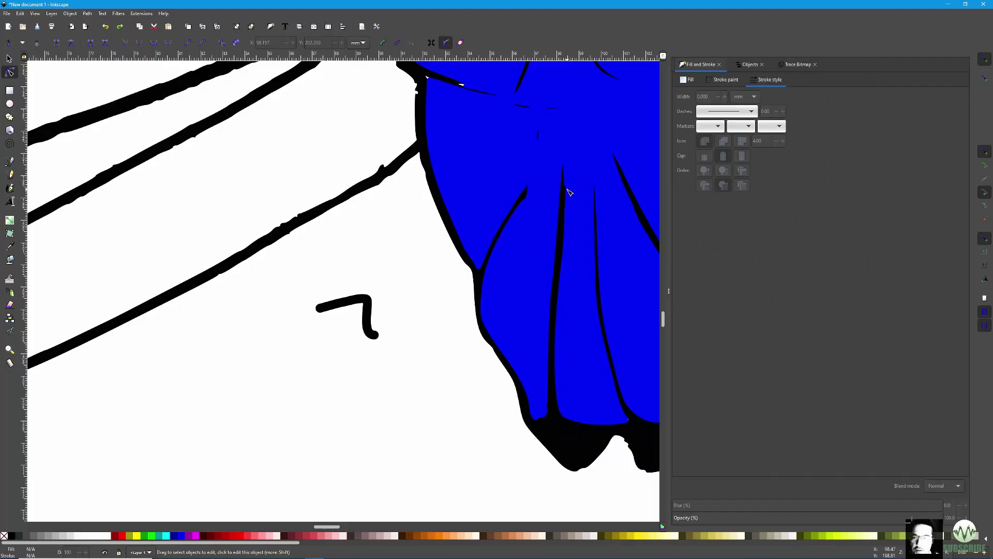
- Zoom out to view the whole filled spider, then close the 'New document 1' window
scroll(616, 182, "down", 3)
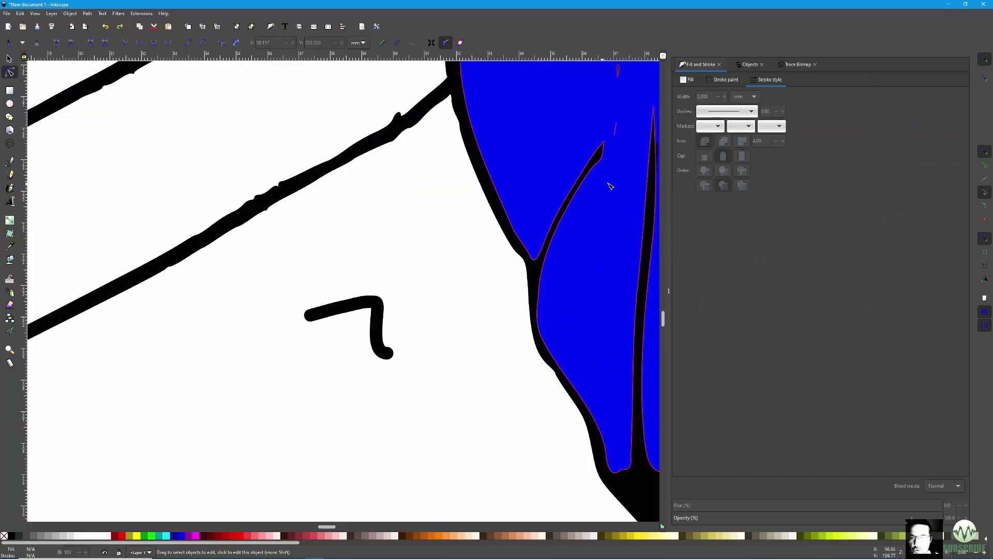
scroll(636, 173, "down", 3)
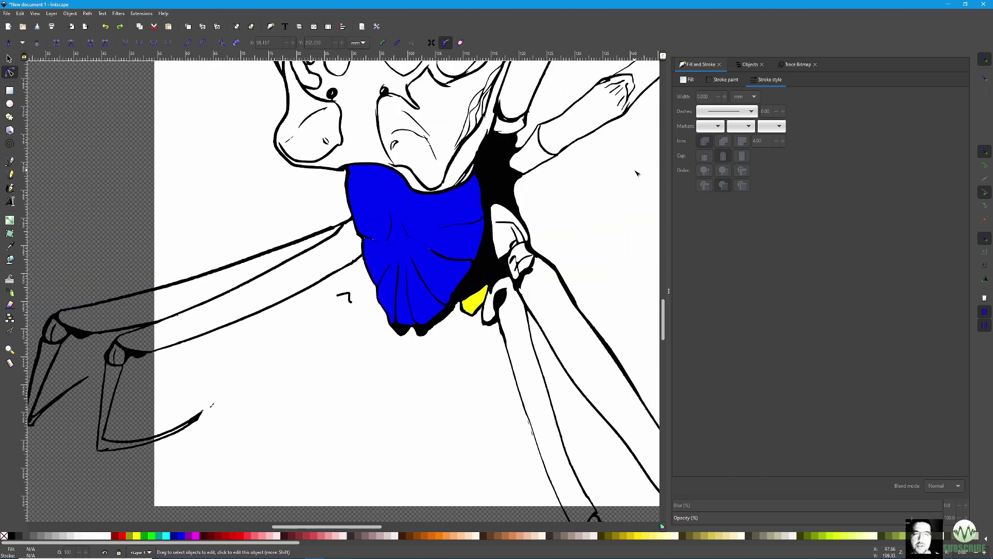
key("minus")
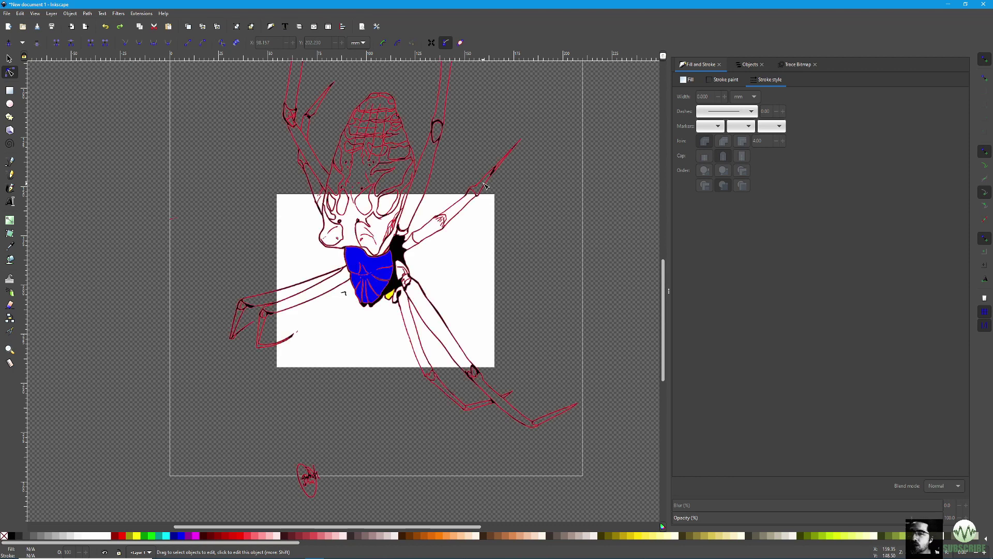
left_click(983, 4)
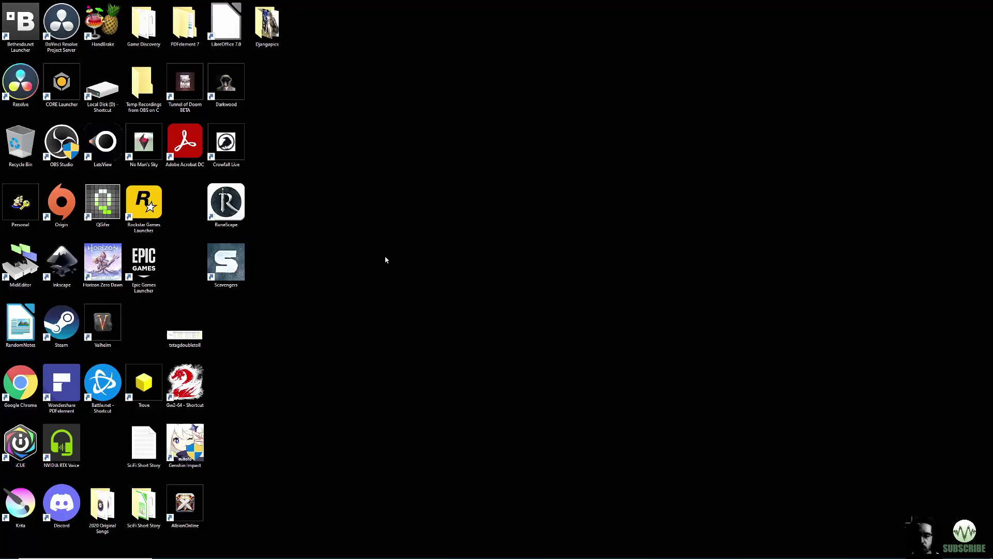
- Open Personalize from the desktop context menu to reach the Background settings
right_click(385, 259)
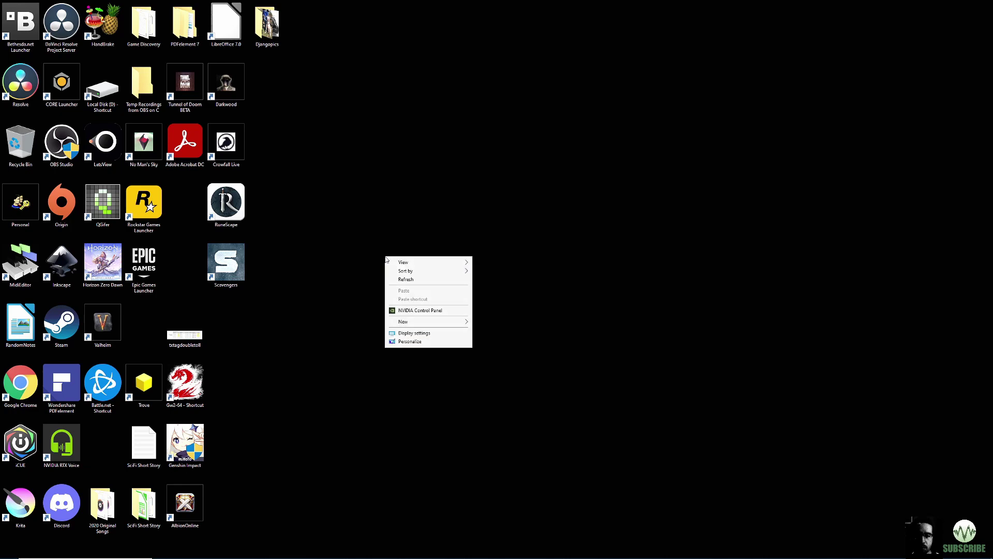
left_click(422, 342)
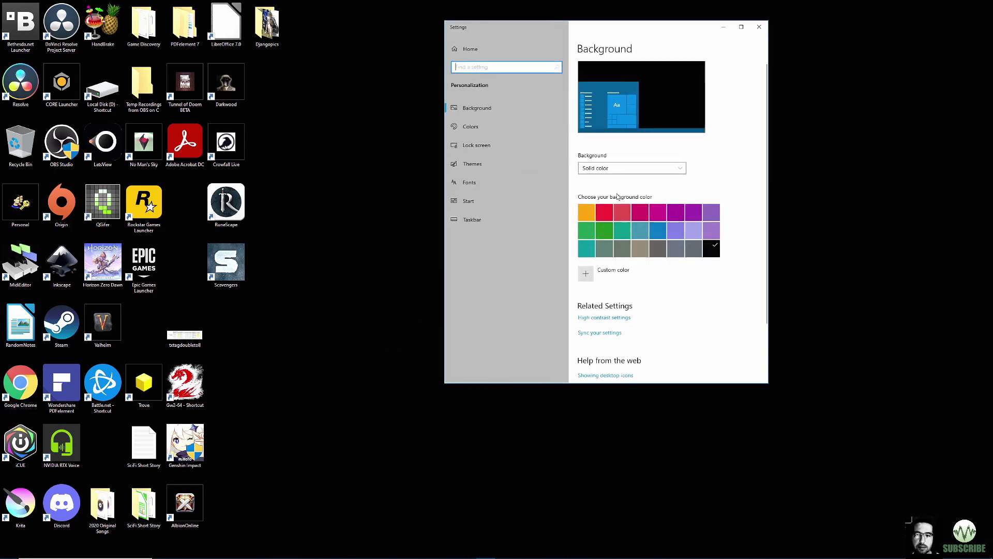